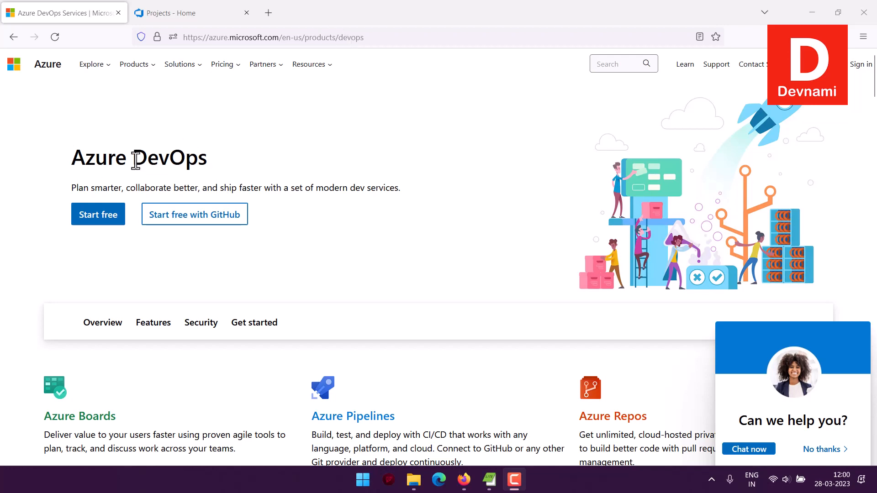
left_click_drag(68, 156, 185, 157)
left_click(251, 161)
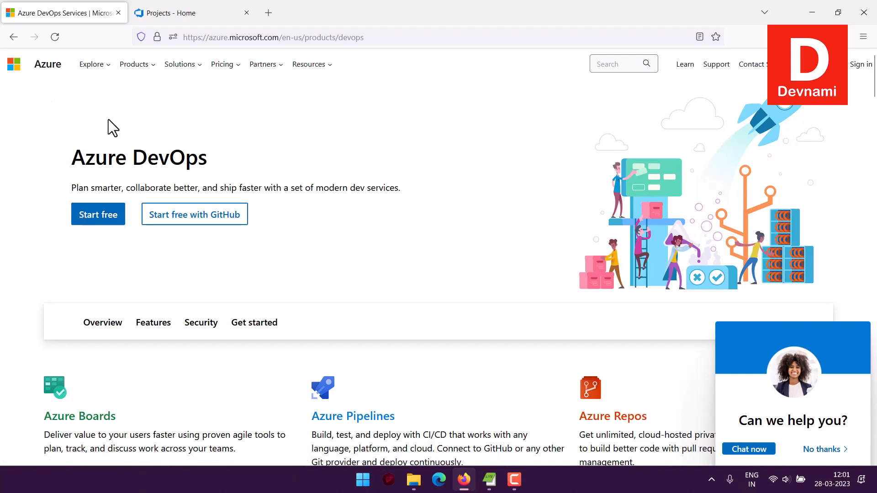
On the organization's projects page, examine the version control and work item process options offered for a new project
left_click(160, 16)
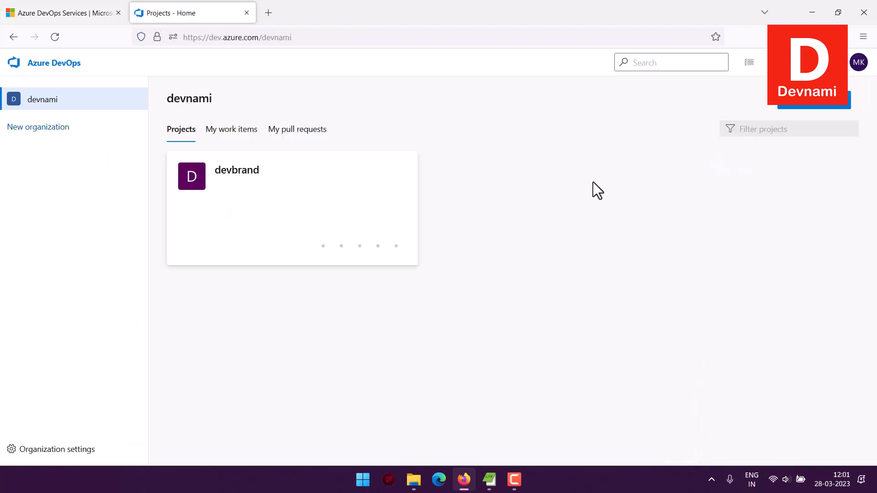
left_click(797, 105)
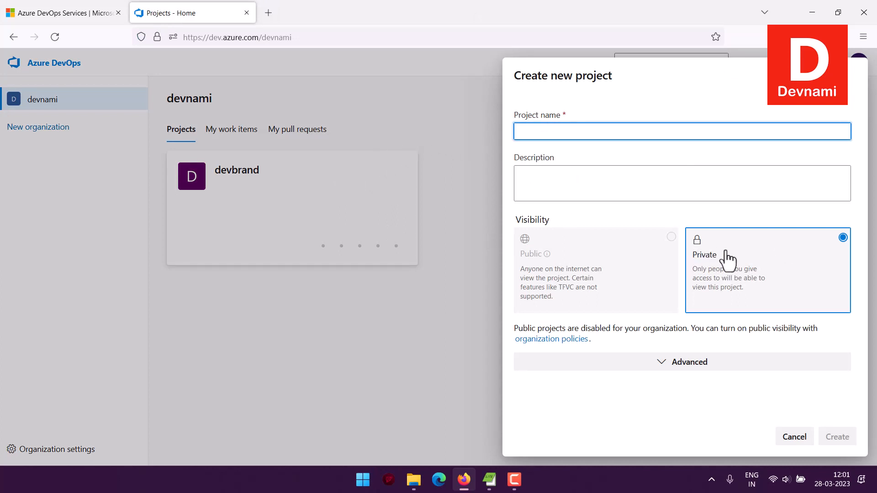
left_click(660, 364)
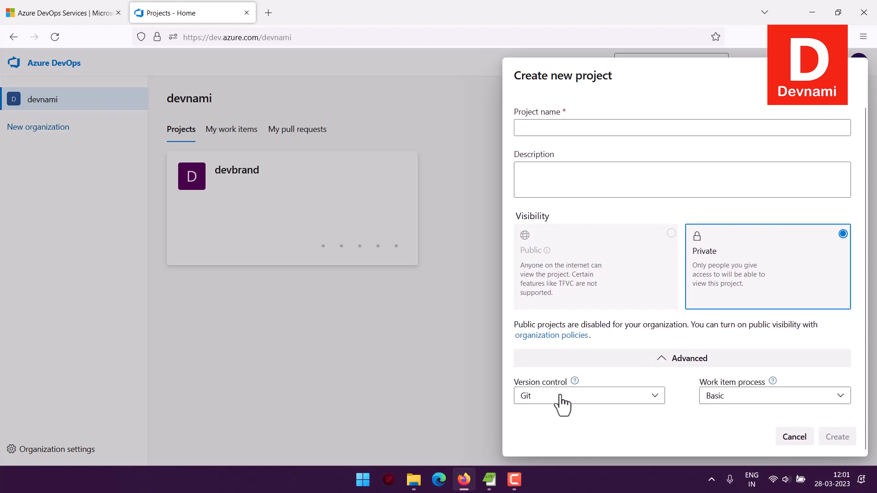
left_click(559, 397)
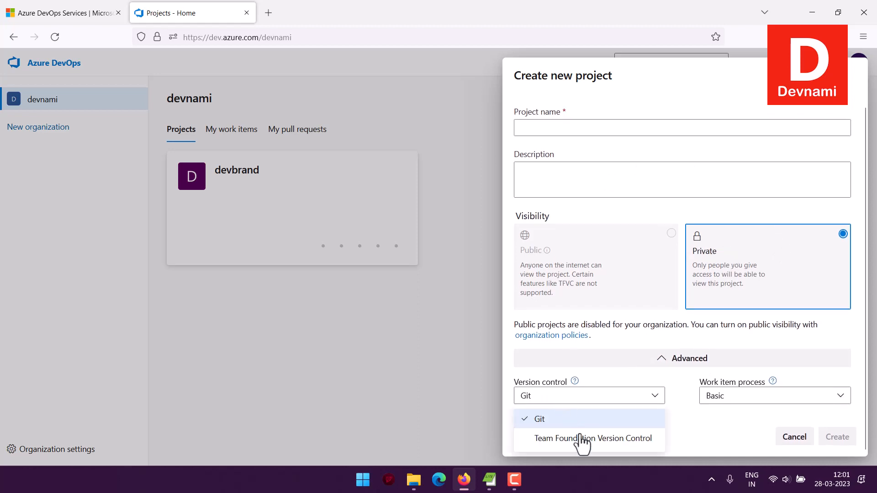
left_click(599, 399)
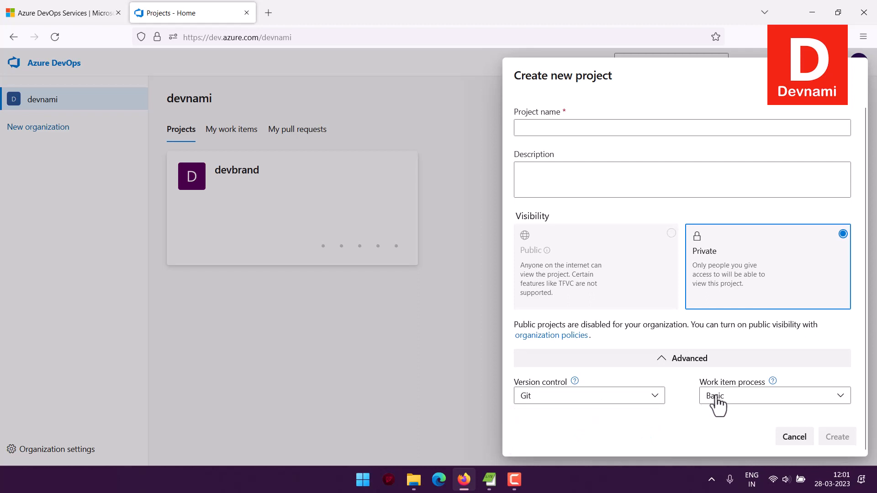
left_click(719, 397)
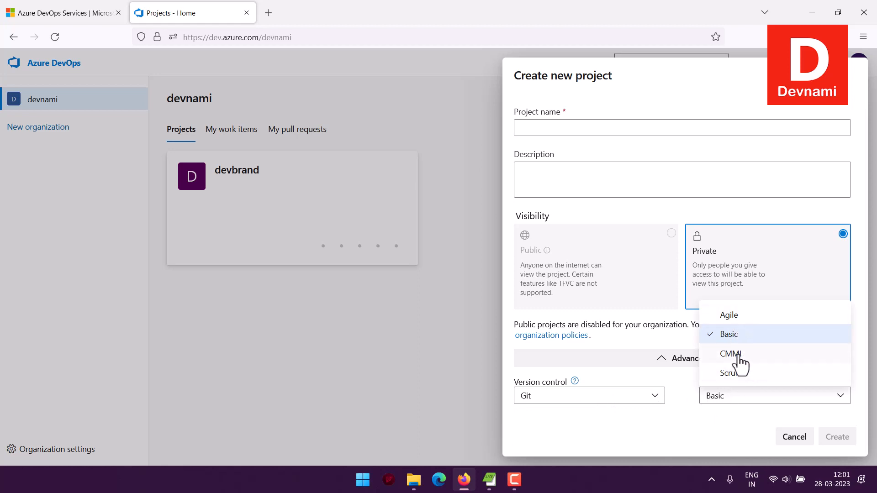
left_click(687, 389)
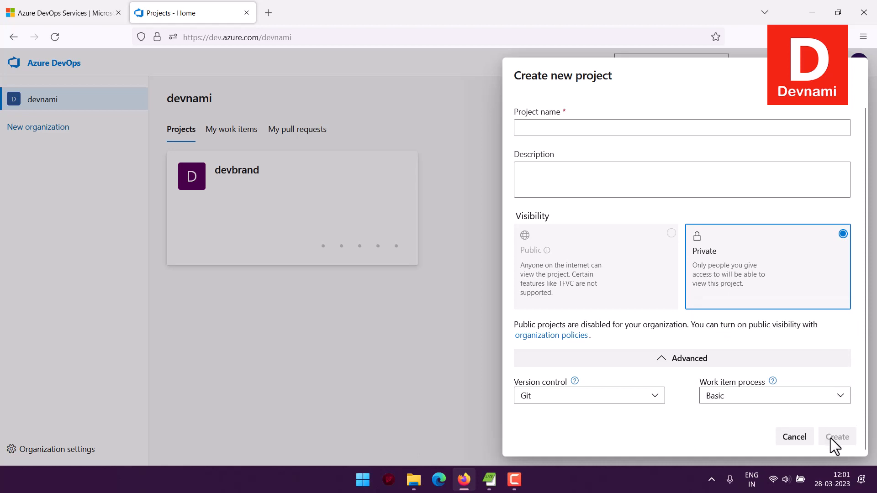
left_click(795, 438)
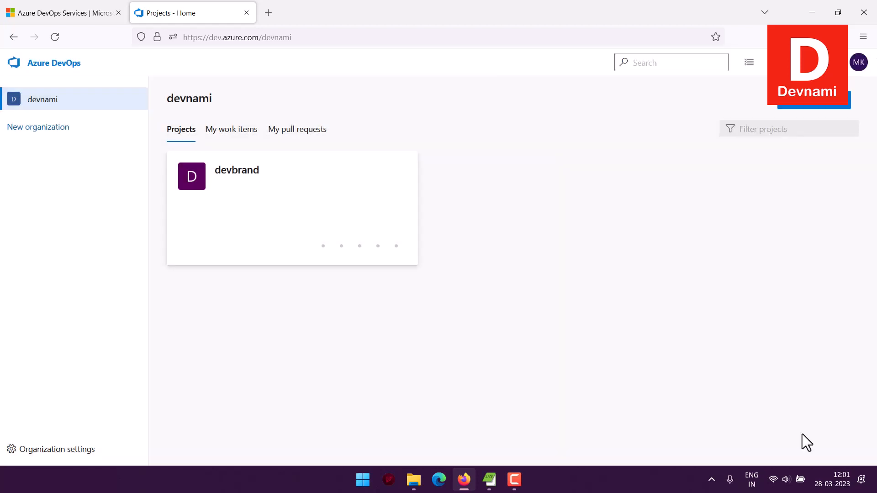
Open the work items list of the devbrand project
left_click(234, 175)
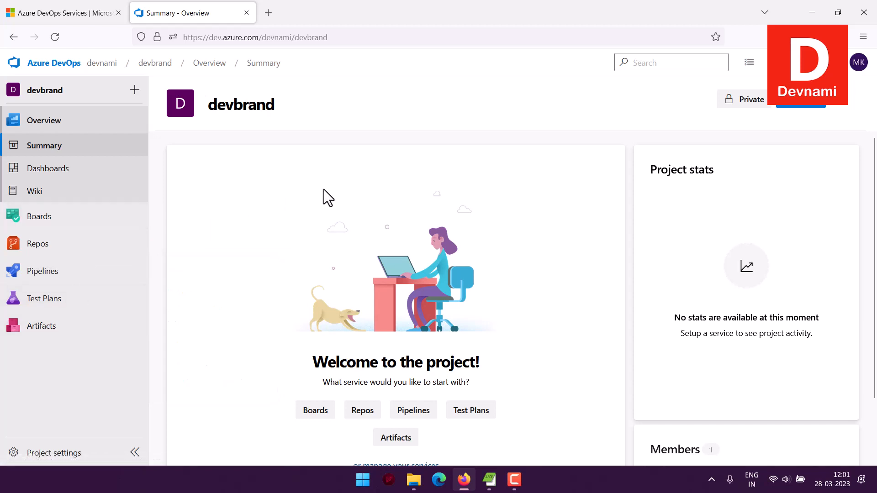
mouse_move(64, 227)
left_click(62, 222)
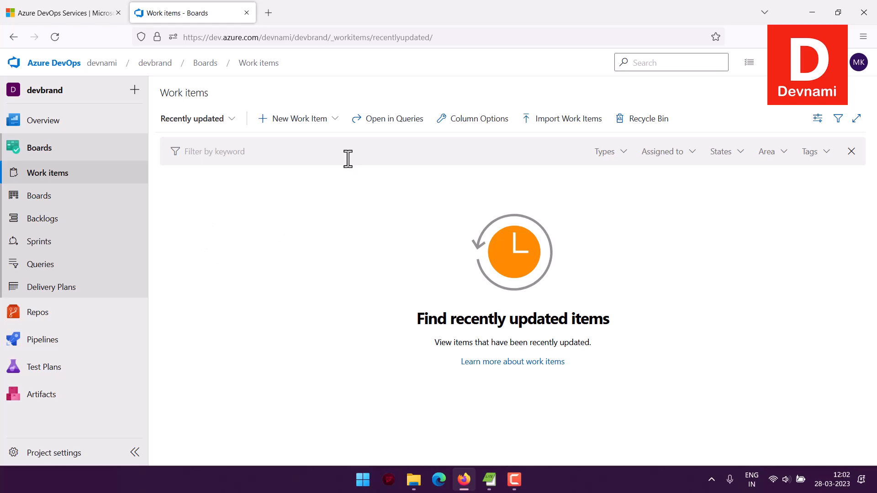
Start a new Task work item titled "Rebuild the Devnami Homepage"
left_click(337, 122)
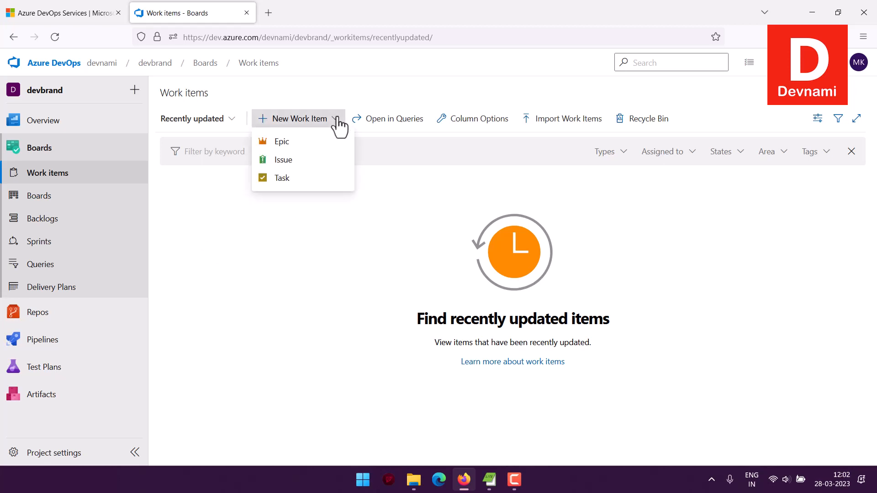
left_click(279, 178)
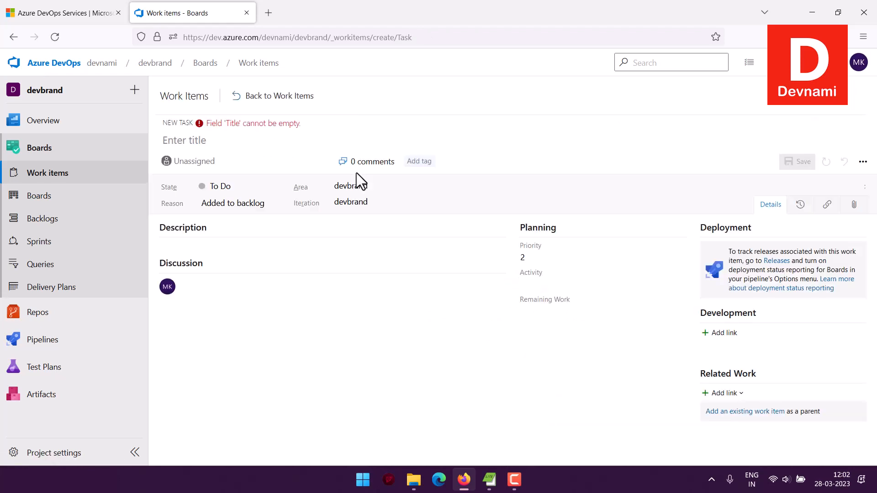
left_click(181, 142)
type("R")
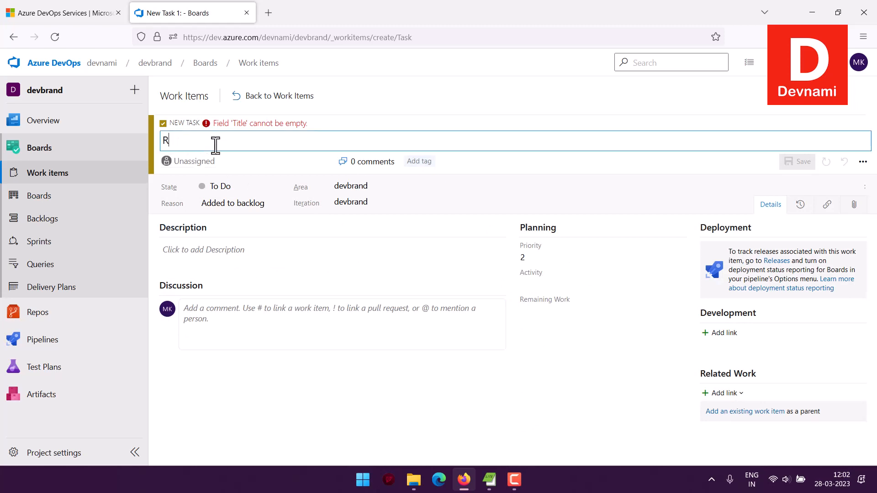
type("ebuild ")
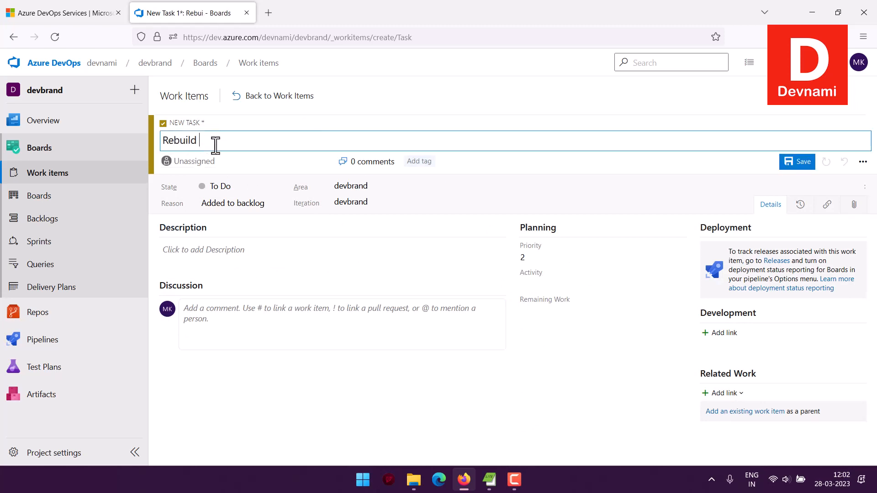
type("the Devnami Homepage")
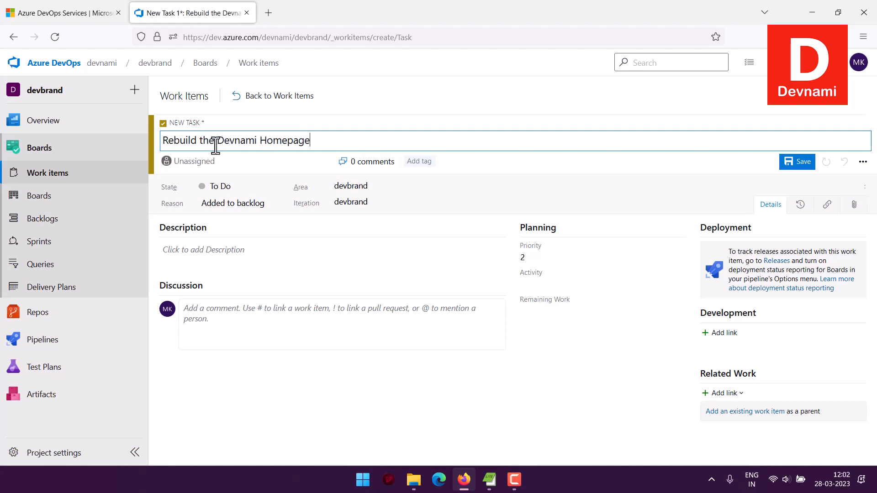
Describe the task as "Create the devnami homepage with Theme and update for new changes in 2024"
left_click(182, 254)
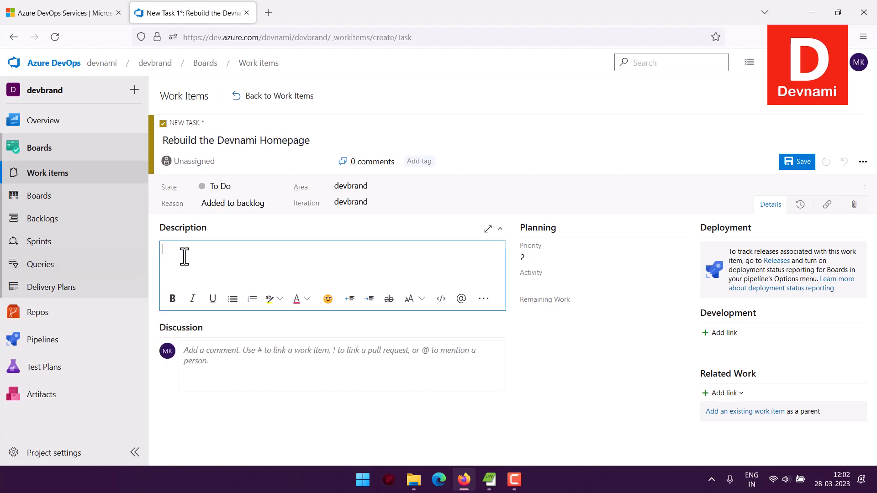
type("Fi")
key("BackSpace")
key("BackSpace")
type("Create the devnami homepage ")
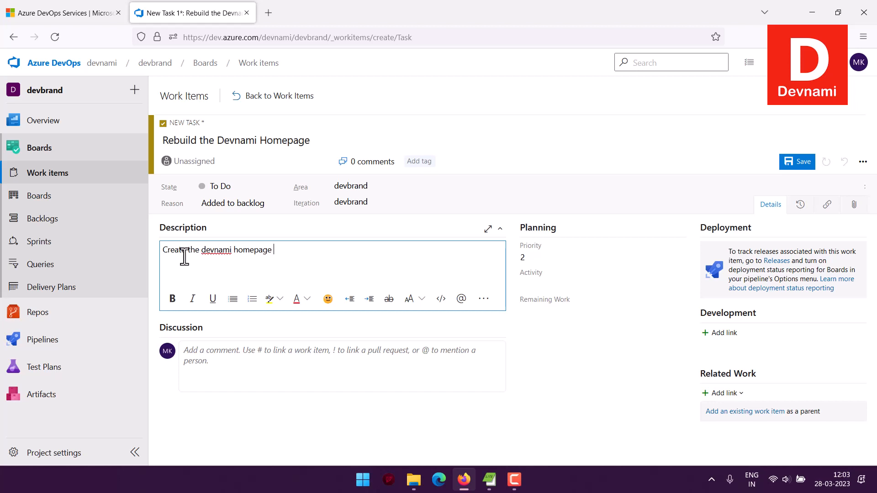
type("with Theme and update")
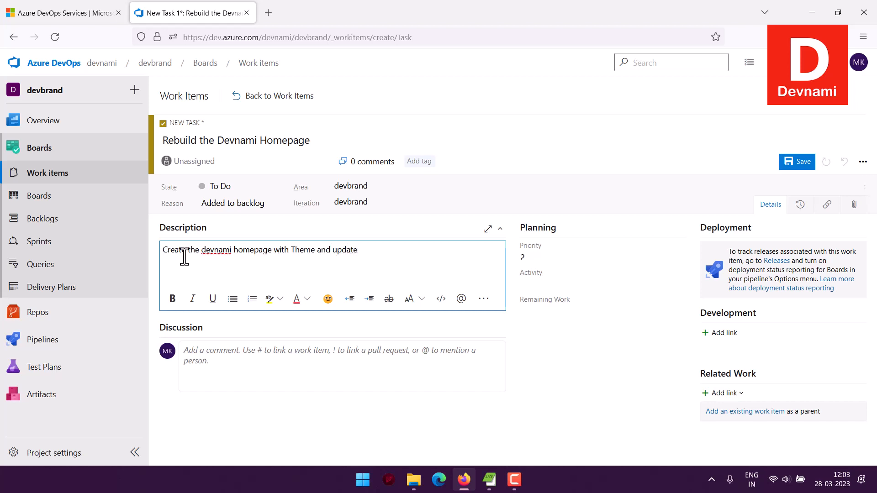
type(" for new changes in 2024")
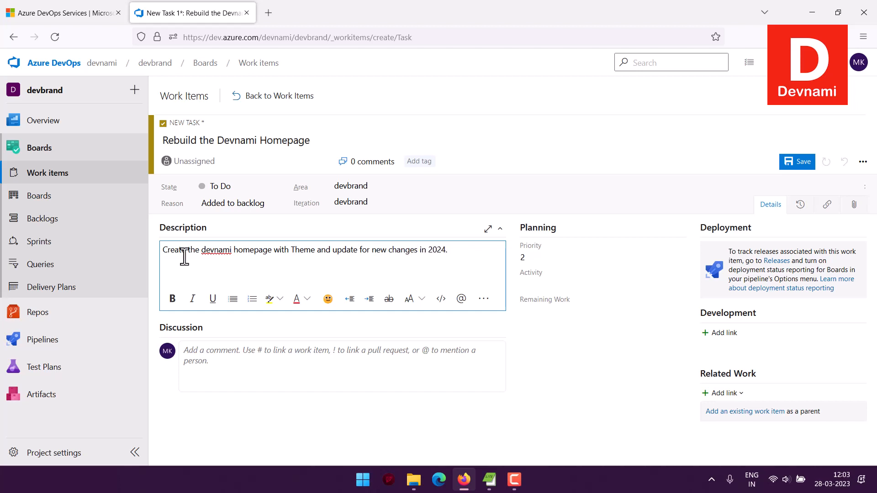
type(" and make sure to ")
type("comply with c")
type("hanges in 202")
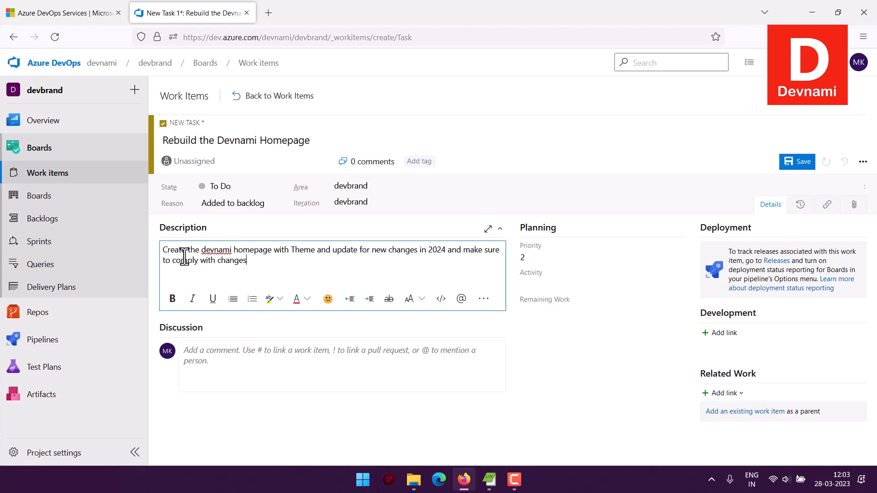
type("5, 26 etc.")
Extend the task description with "and make sure to comply with changes in 2025, 26 etc." and save the task
left_click(793, 165)
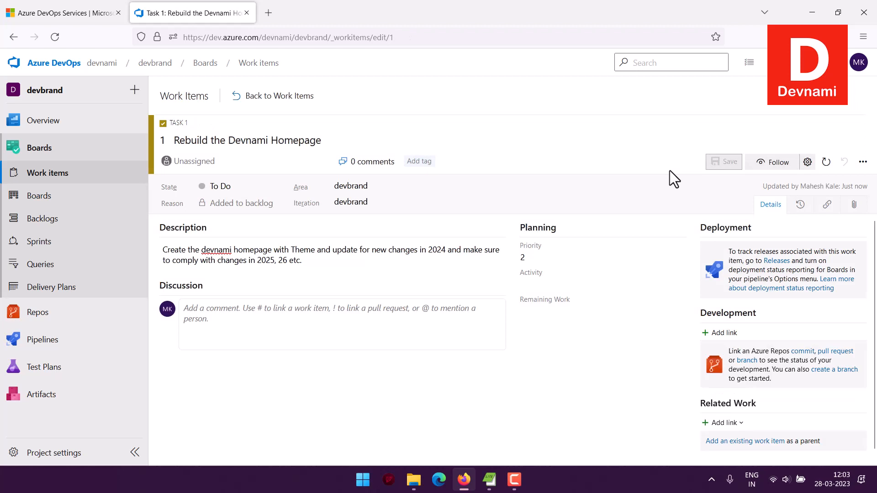
Return to the work items list and deselect all items
left_click(251, 97)
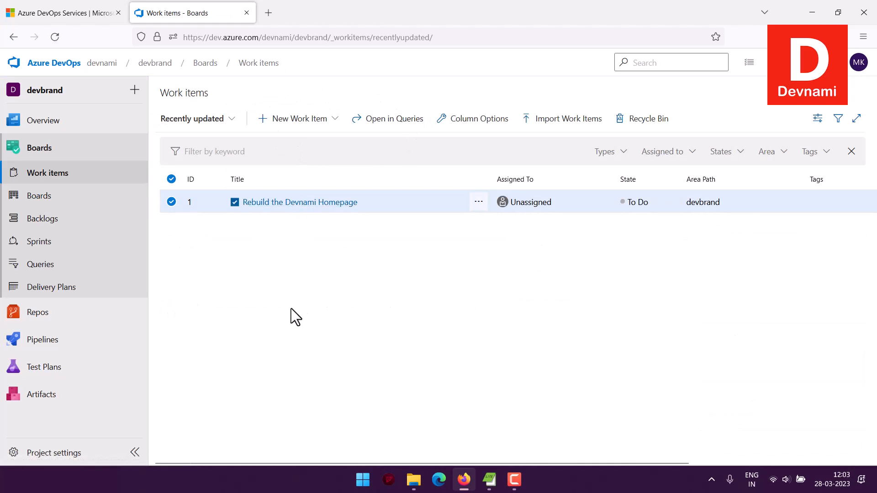
left_click(171, 181)
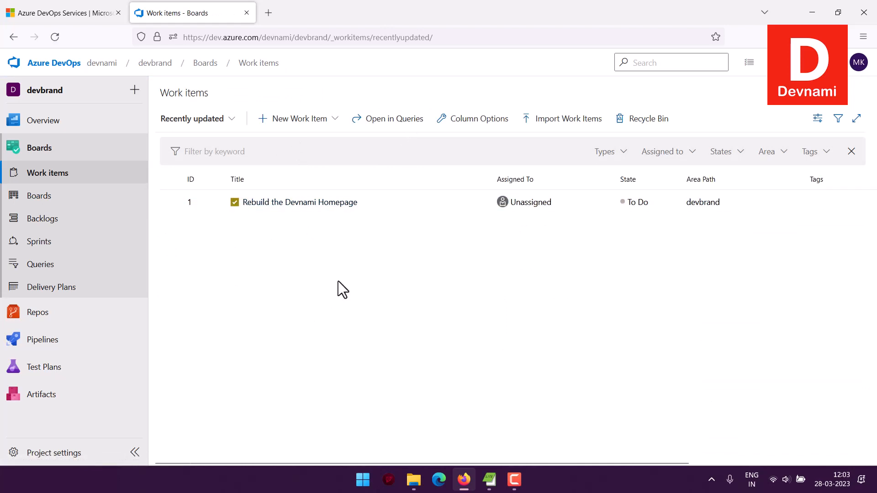
left_click(336, 119)
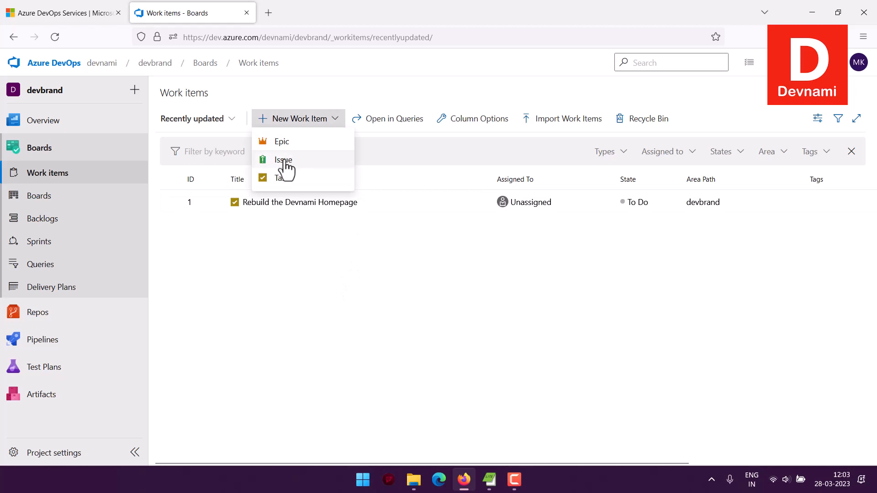
left_click(356, 253)
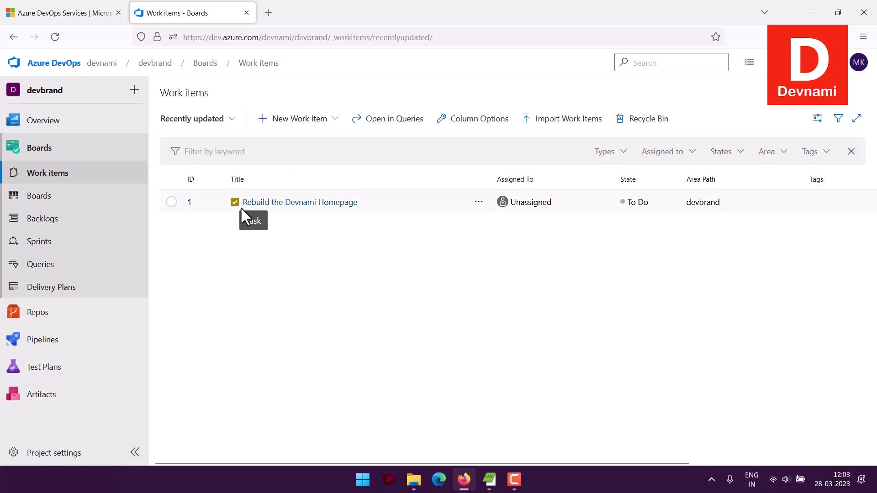
Start a new Issue work item titled "Issue of Low Traffic on Content"
left_click(335, 121)
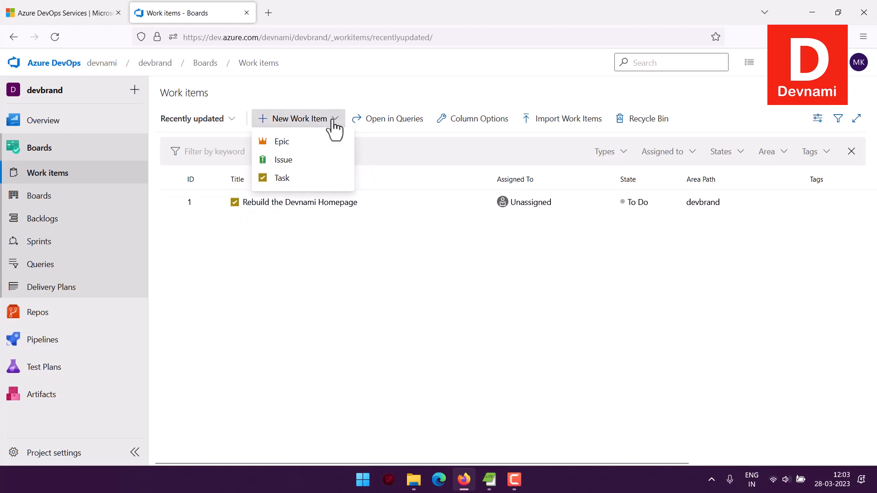
left_click(290, 161)
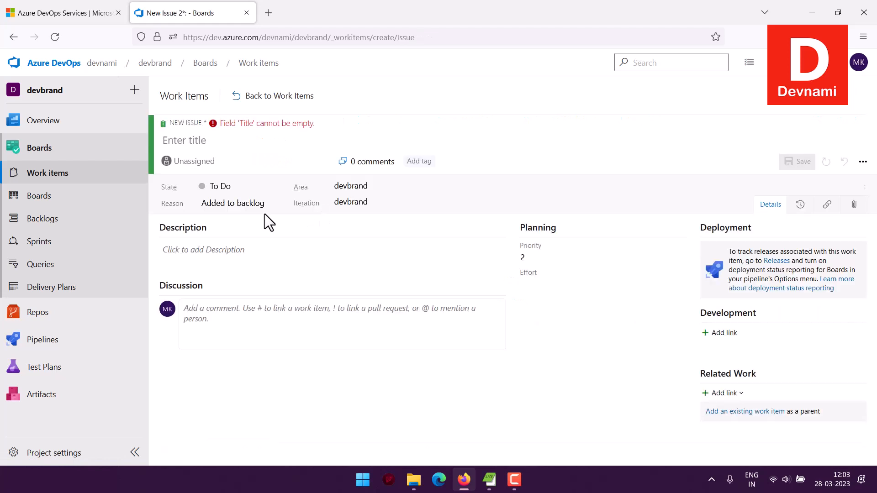
left_click(201, 141)
type("Issue of")
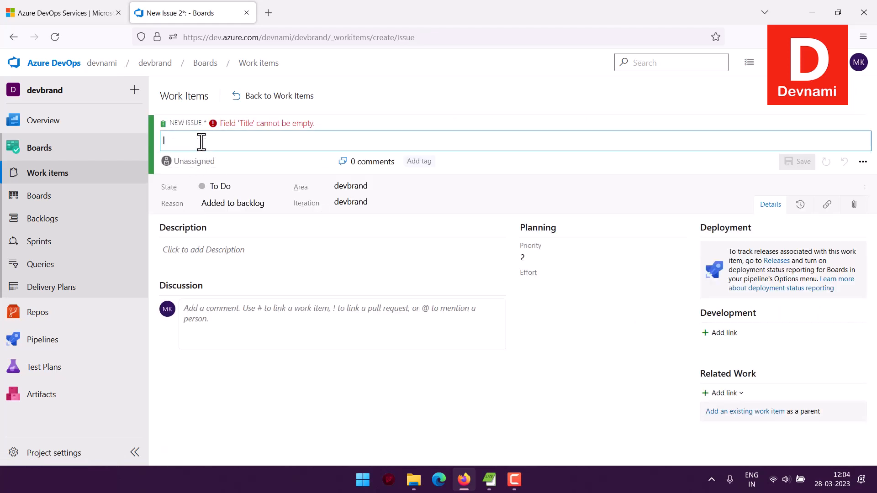
type(" Low Traffic on C")
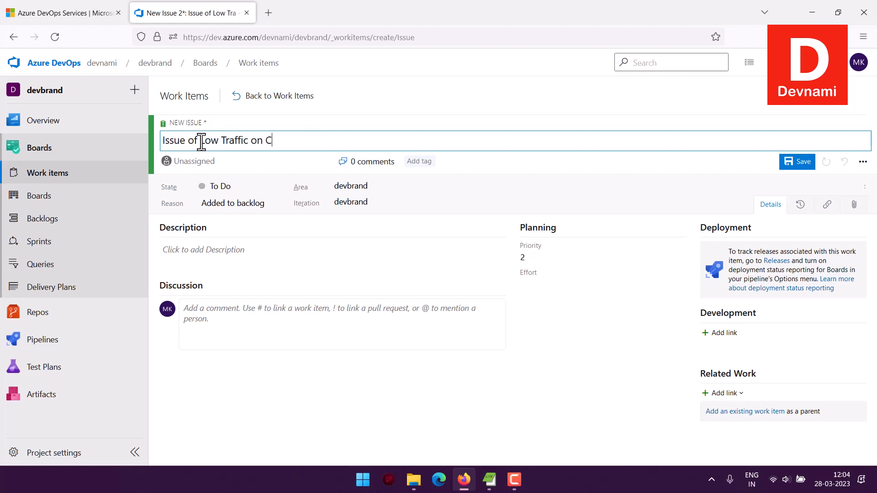
type("ontent")
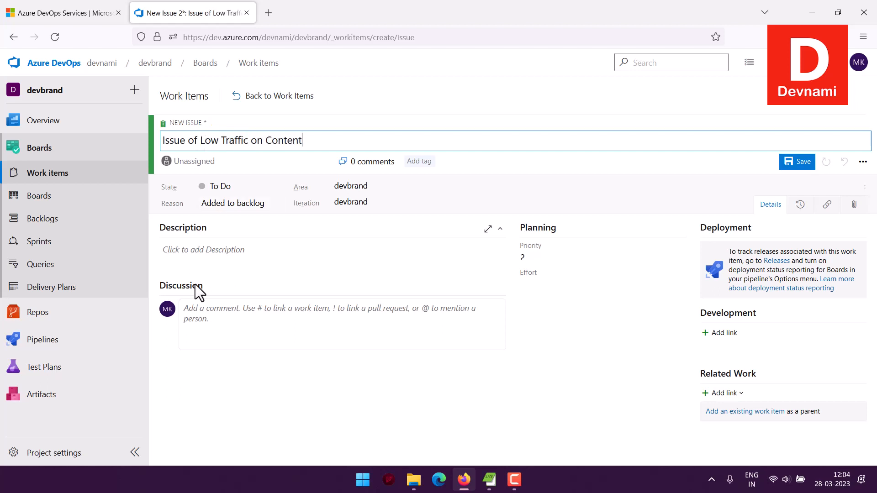
Describe the issue as "Find out the reason behind low traffic and find new places to promote the content" and save it
left_click(204, 251)
type("F")
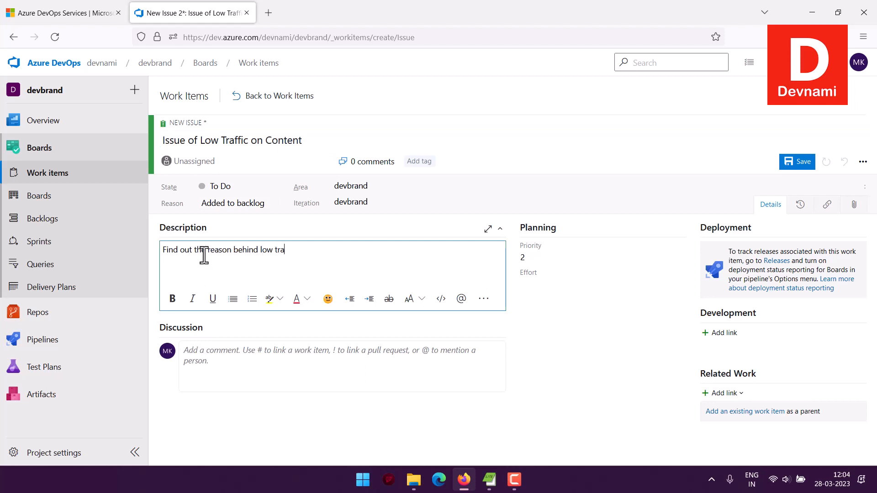
type("w places to promote the ")
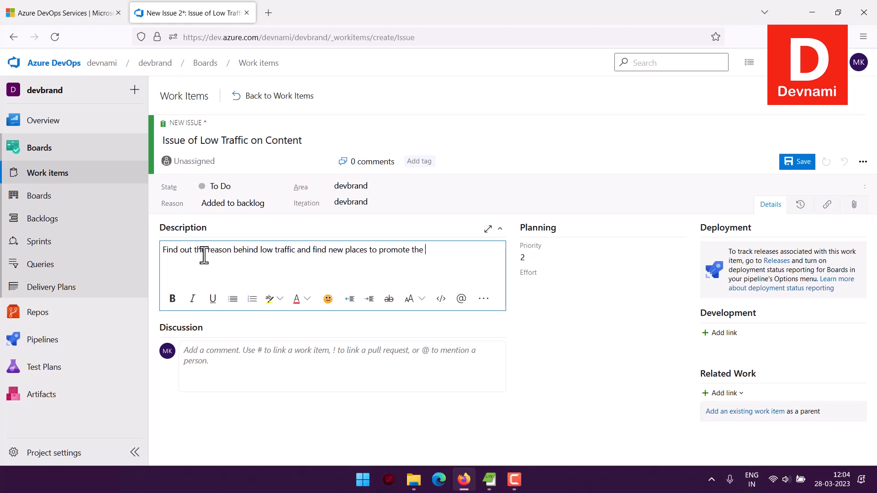
type("content.")
left_click(787, 164)
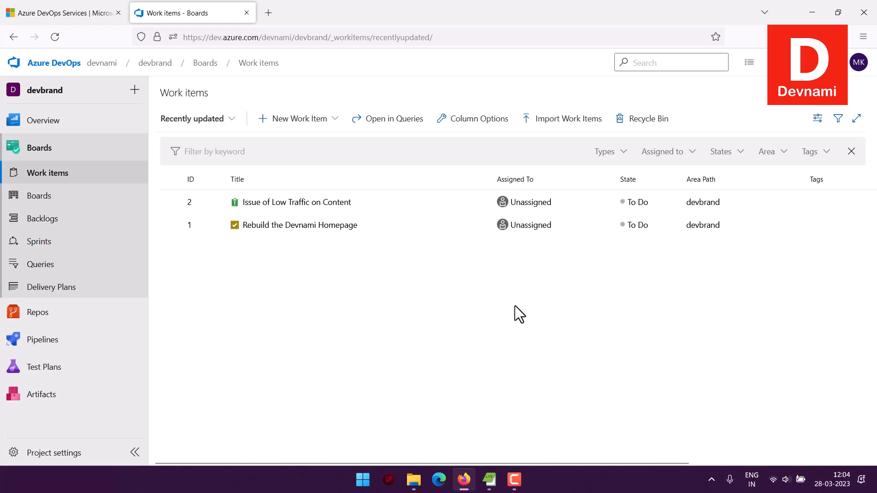
left_click(818, 120)
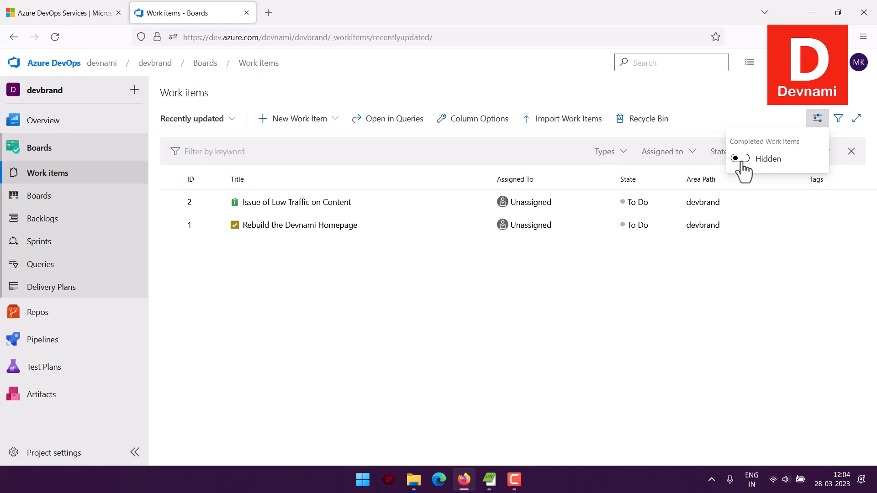
left_click(745, 114)
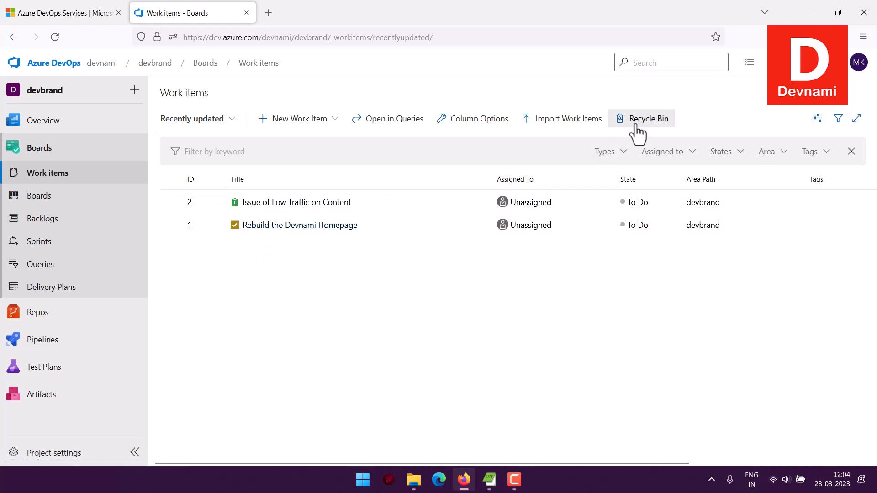
Create a Task work item titled "Add content upto 2 years", save it and return to the work items list
left_click(299, 120)
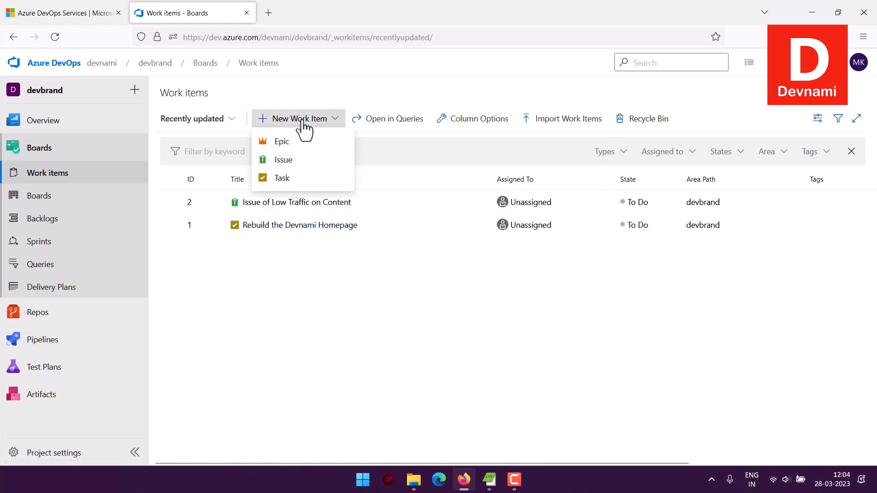
left_click(292, 179)
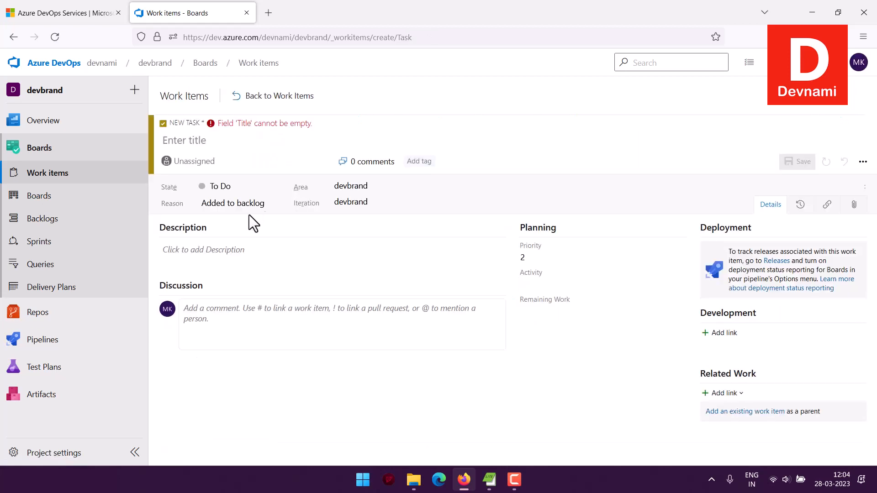
left_click(210, 139)
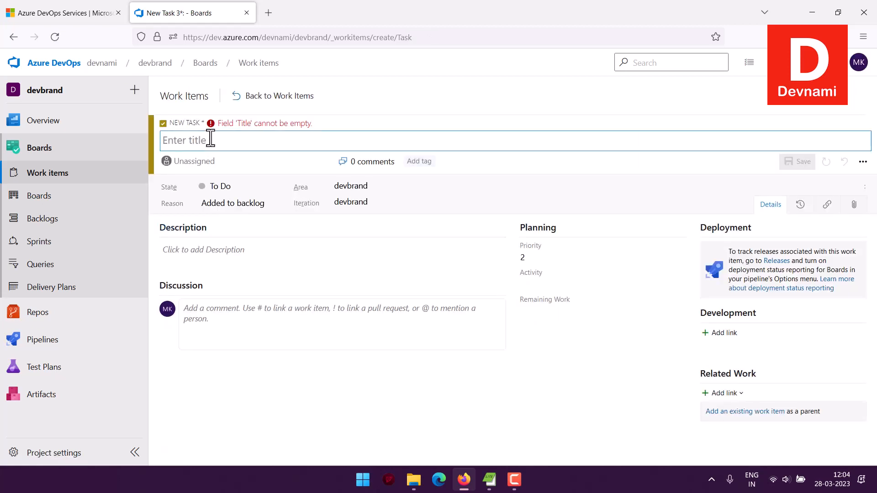
type("Add con")
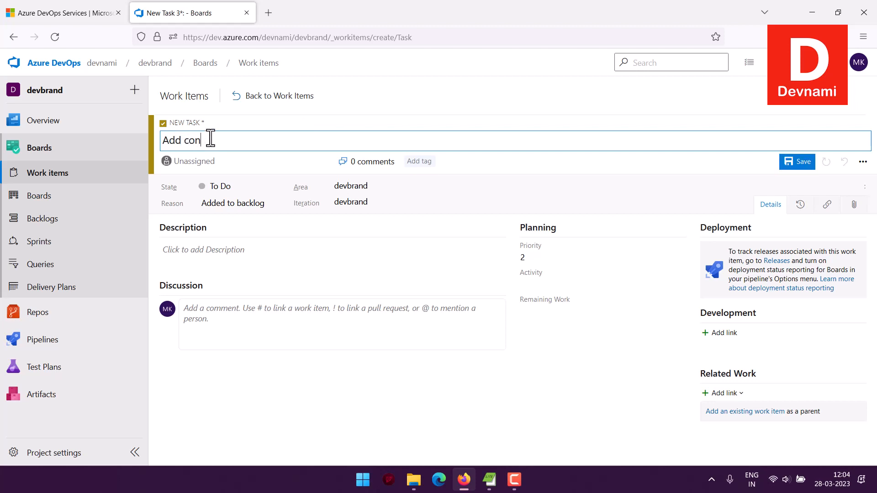
type("tent upto 2 year")
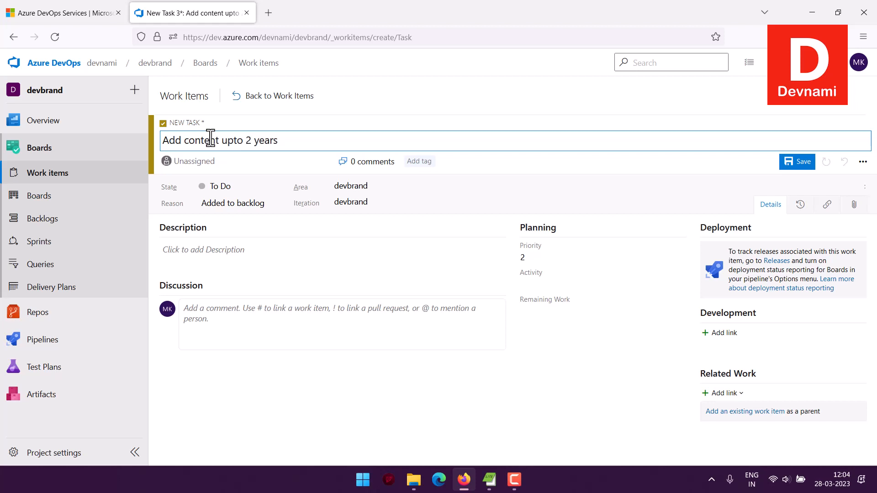
type("s")
left_click(797, 162)
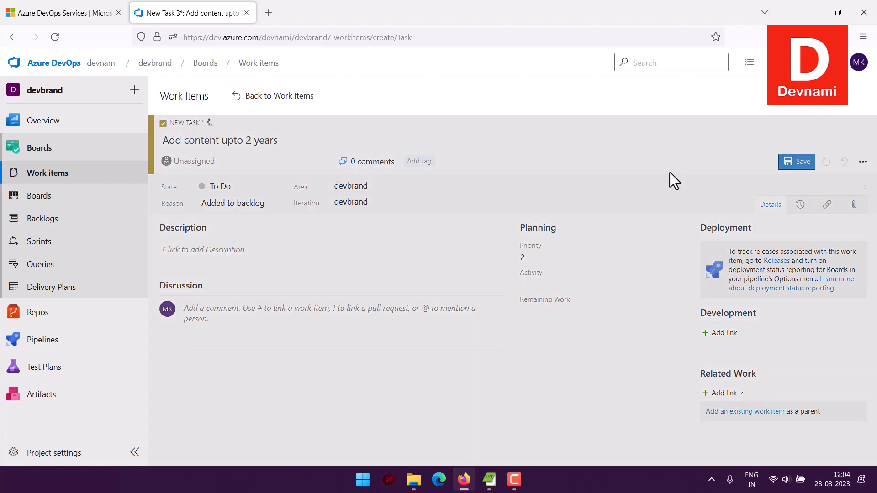
left_click(252, 97)
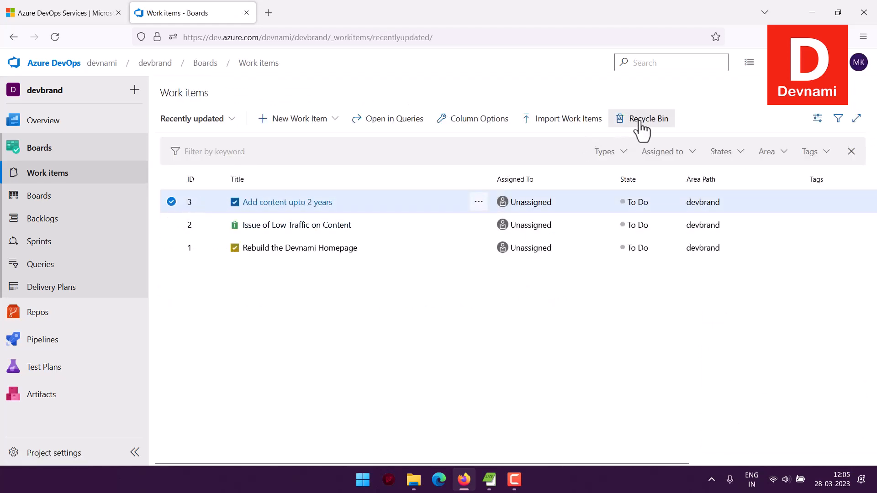
View the Recycle Bin of deleted work items along with its options for new items, and close it again
left_click(640, 121)
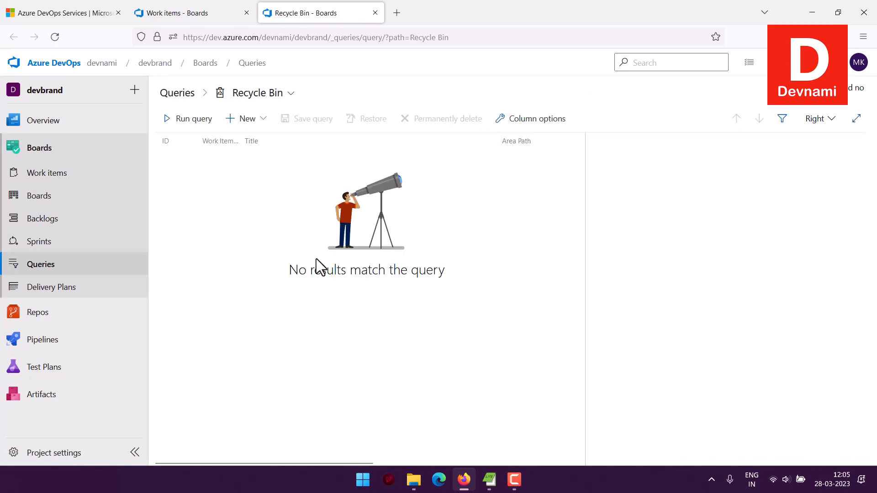
left_click(259, 119)
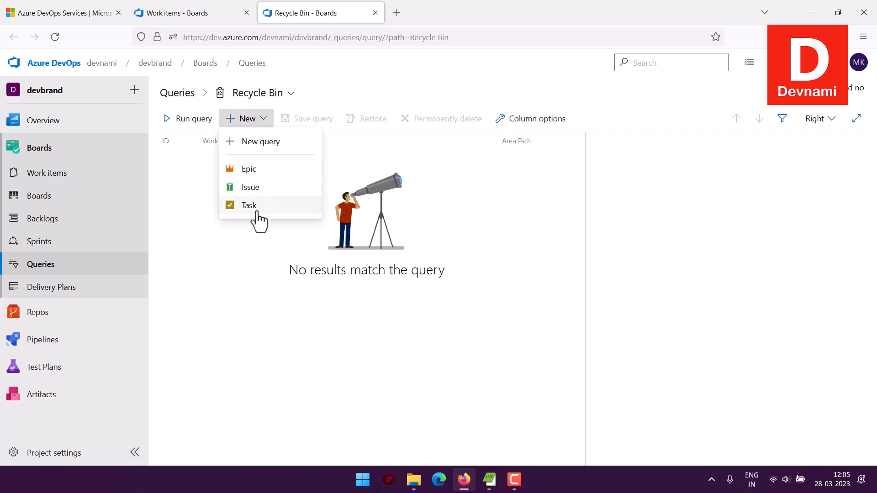
left_click(208, 196)
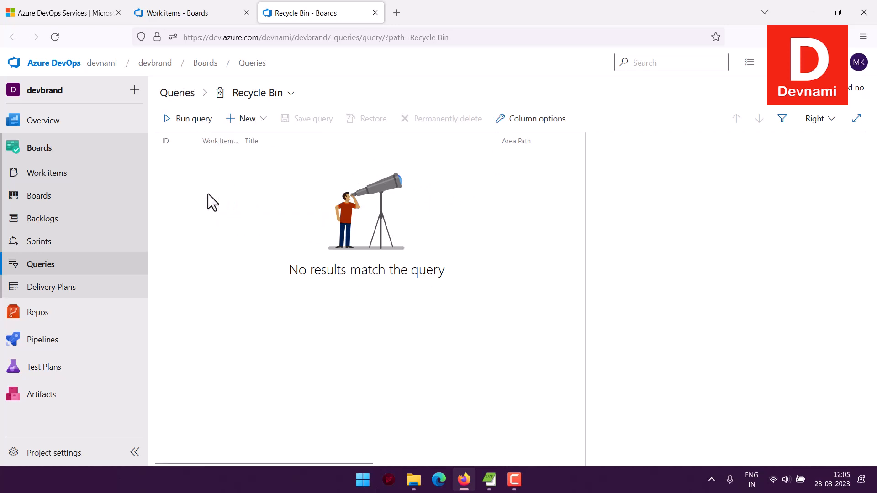
left_click(203, 15)
left_click(375, 12)
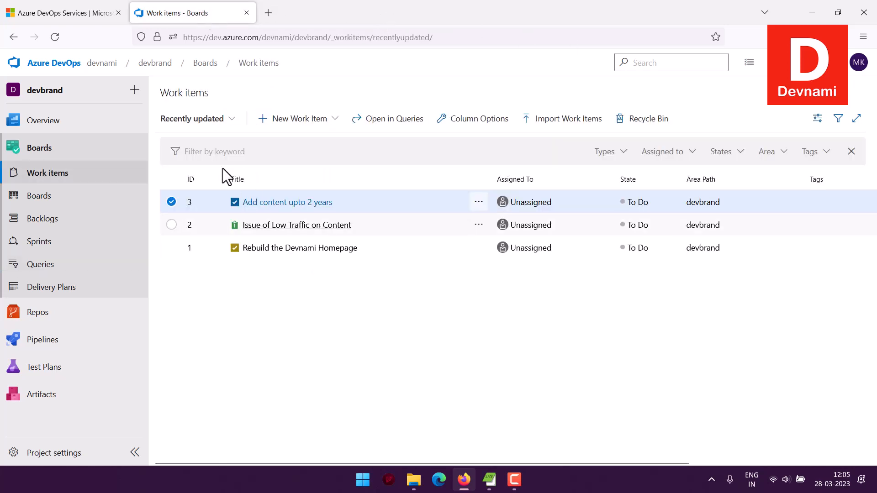
Deselect the "Add content upto 2 years" task in the work items list
left_click(171, 202)
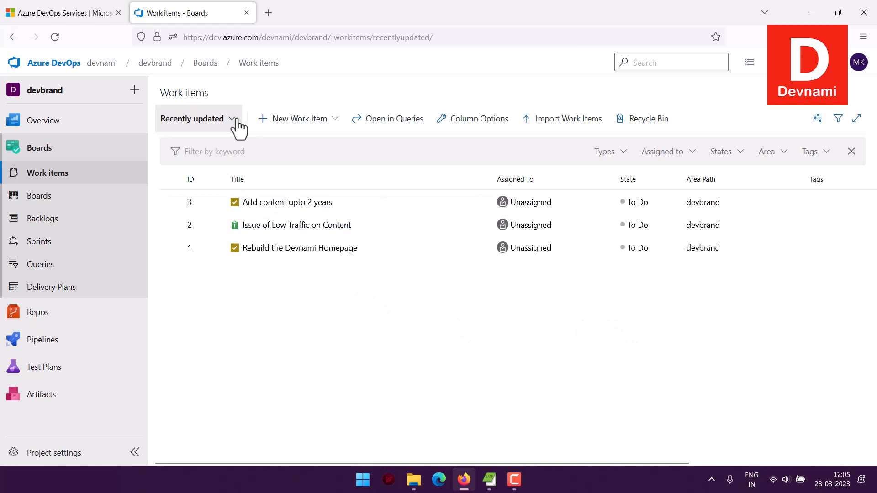
left_click_drag(162, 92, 243, 99)
left_click(244, 100)
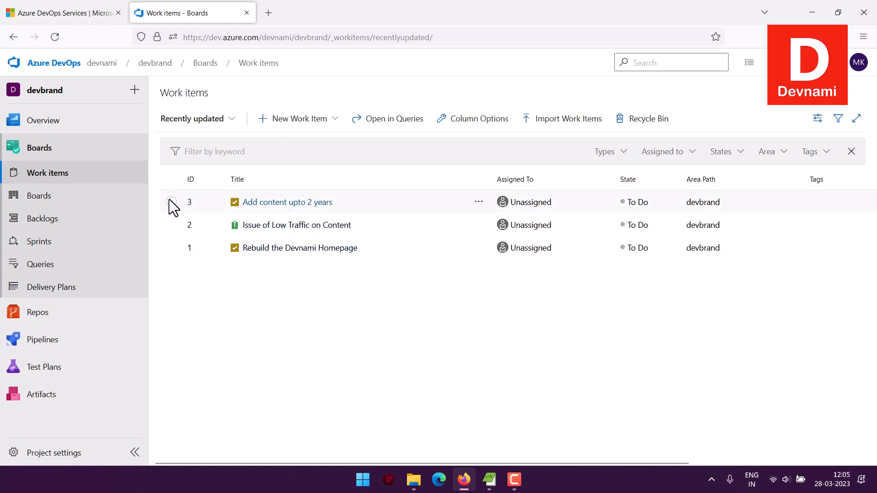
Open the "Add content upto 2 years" task and review its detail sections and the available priority options
left_click(272, 206)
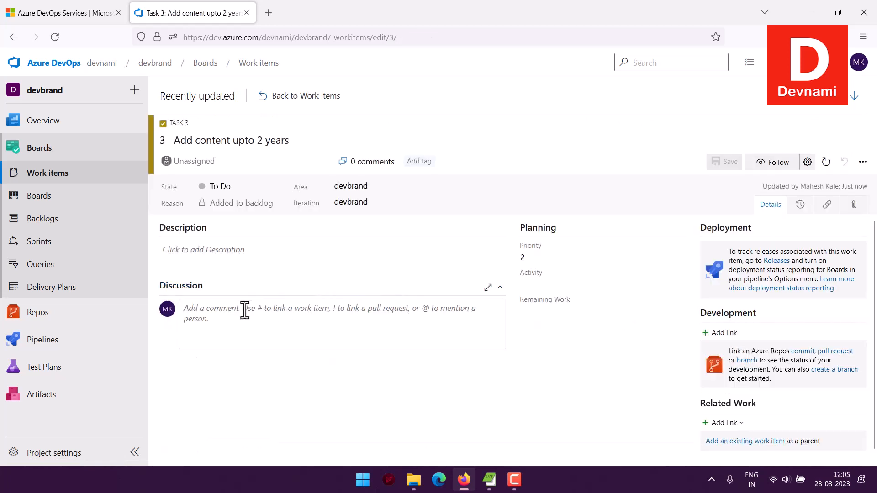
scroll(827, 302, "down", 1)
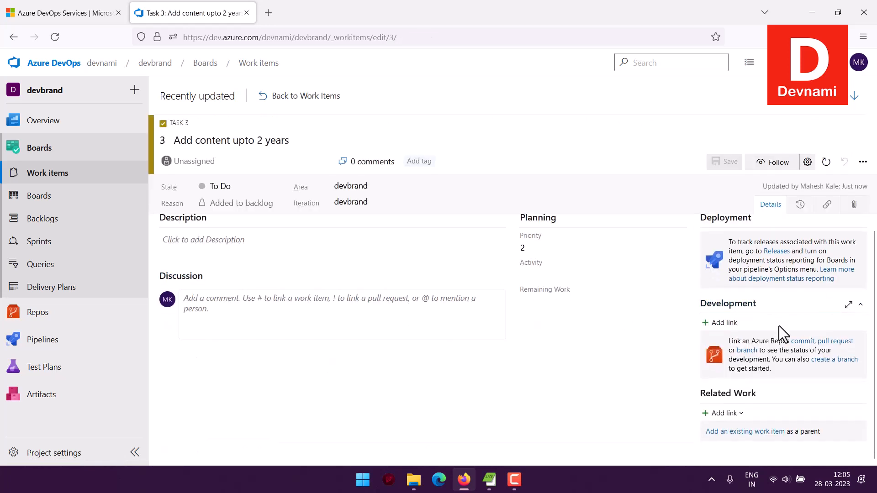
scroll(547, 272, "up", 1)
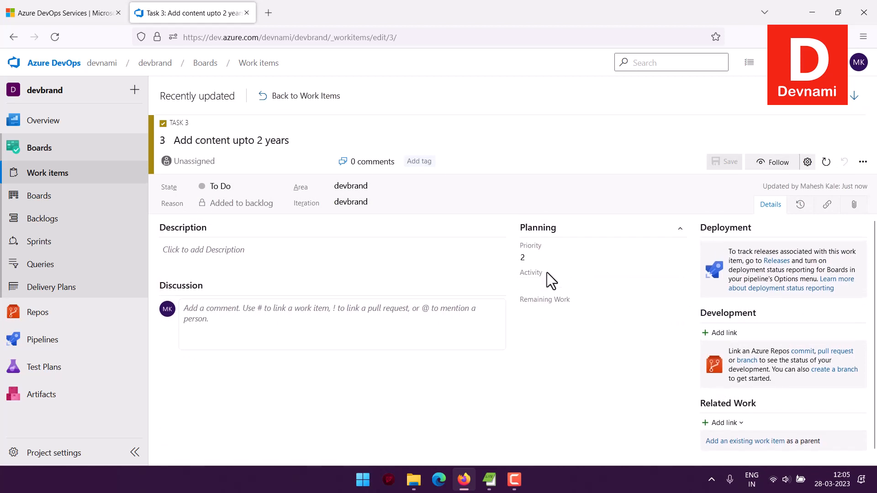
left_click(564, 258)
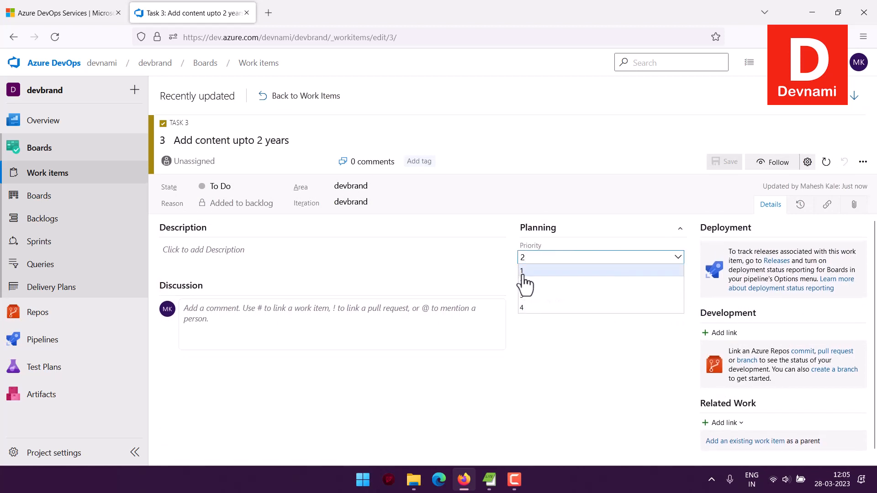
left_click(542, 347)
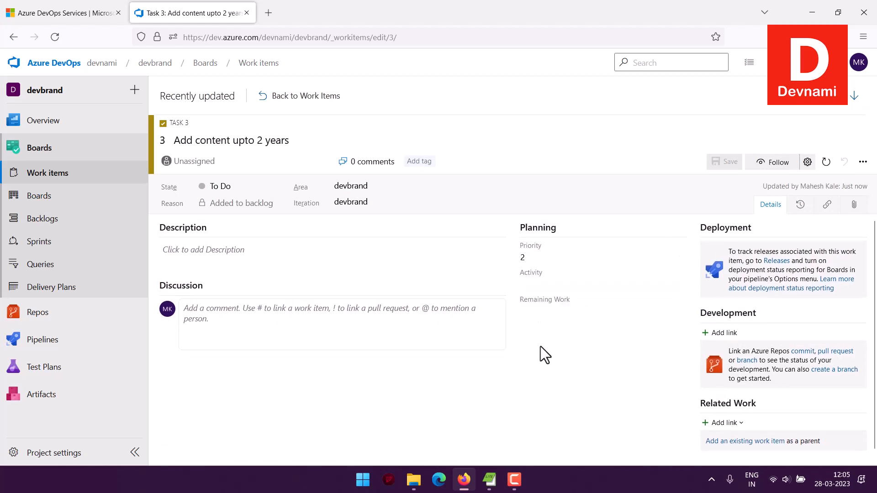
Set the task's activity to Design, save the task and return to the work items list
left_click(539, 283)
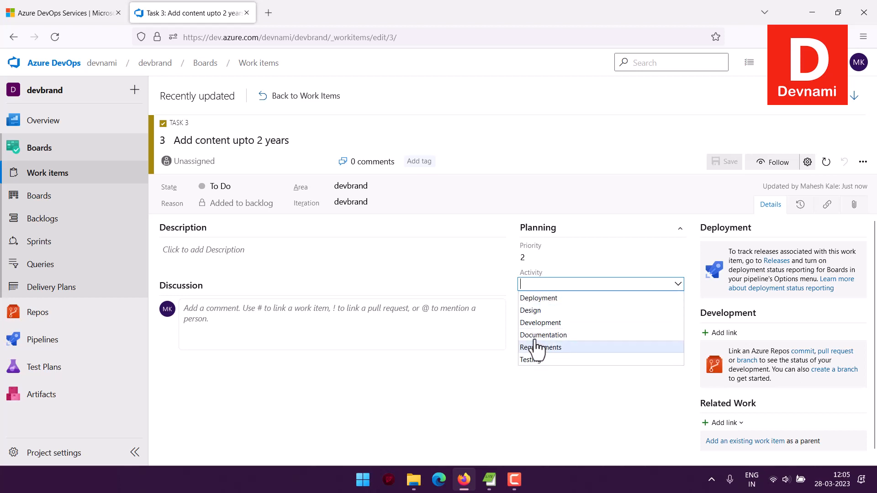
left_click(534, 311)
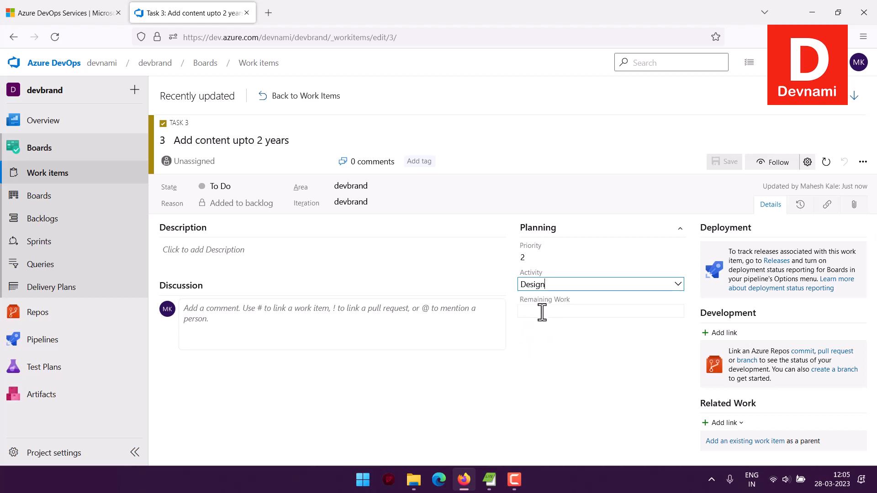
left_click(726, 162)
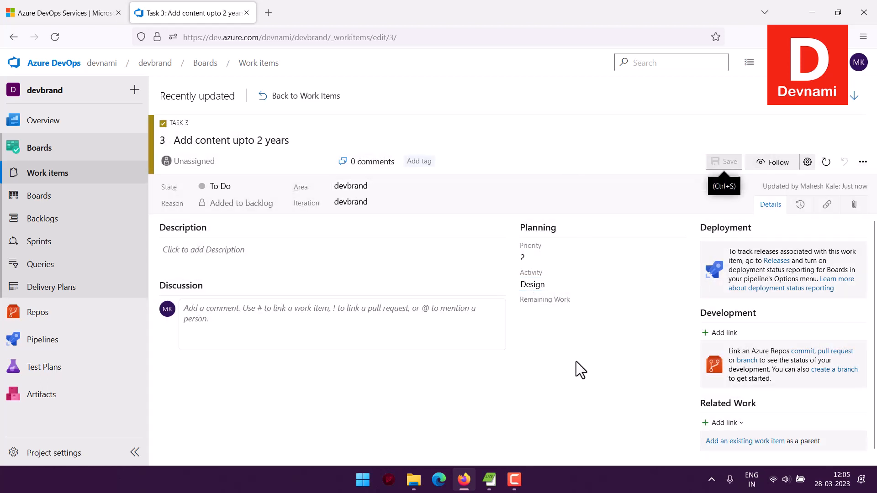
left_click(286, 99)
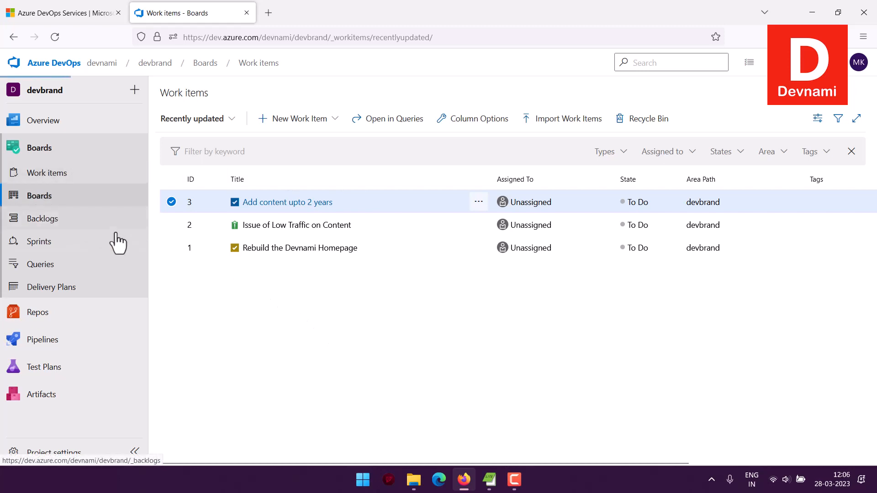
Open the devbrand Team issues board and go through the Azure Boards welcome tour until it is done
left_click(65, 198)
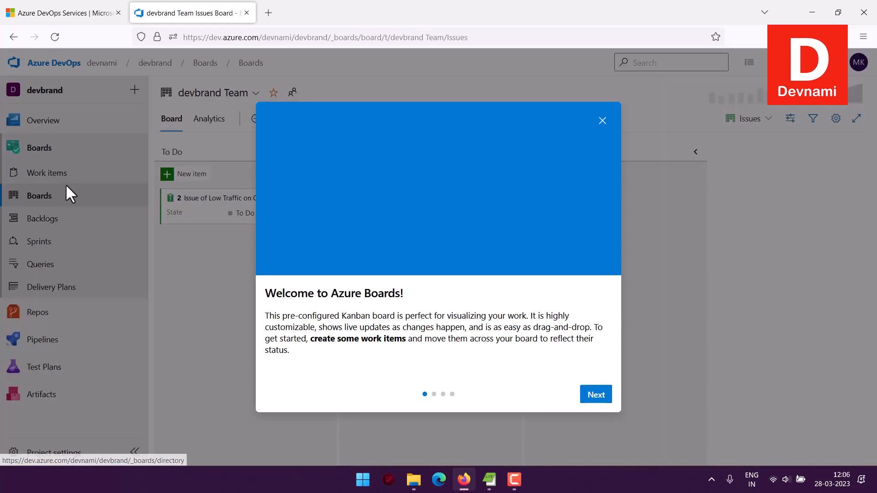
left_click(596, 395)
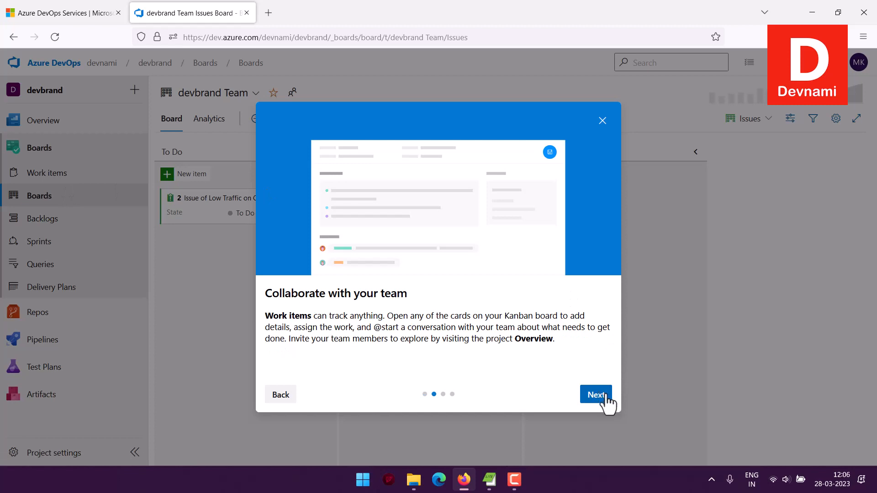
left_click(606, 396)
left_click(605, 398)
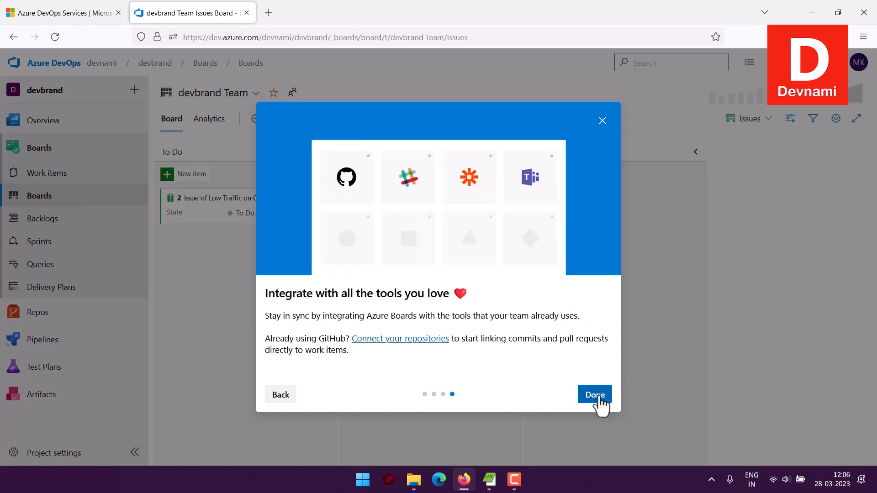
left_click(604, 397)
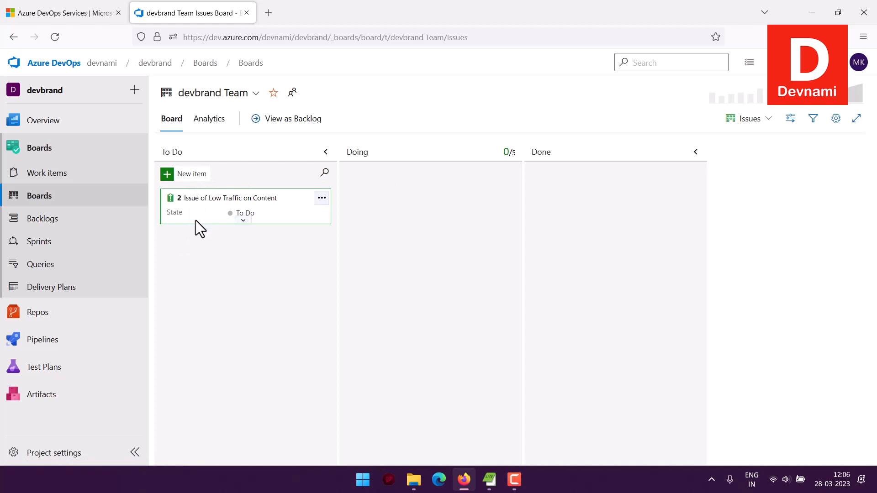
Expand the "Issue of Low Traffic on Content" card and examine its available actions, including the iterations it can move to
left_click(242, 221)
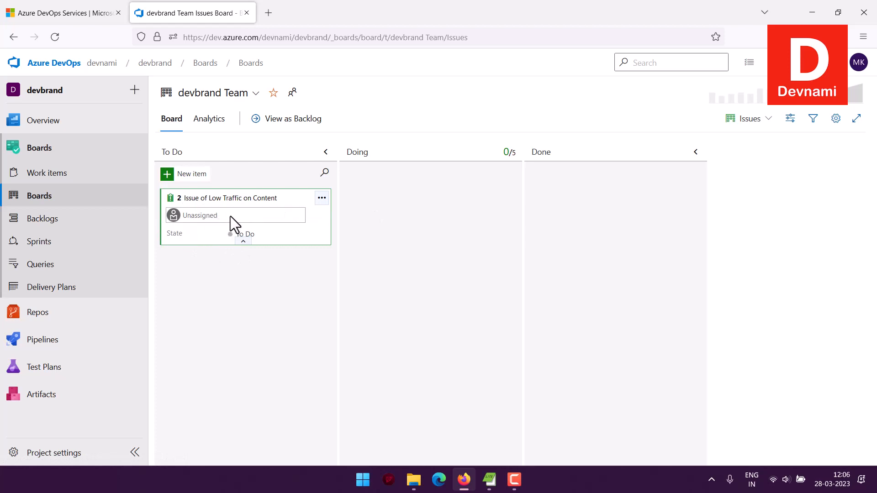
left_click(322, 198)
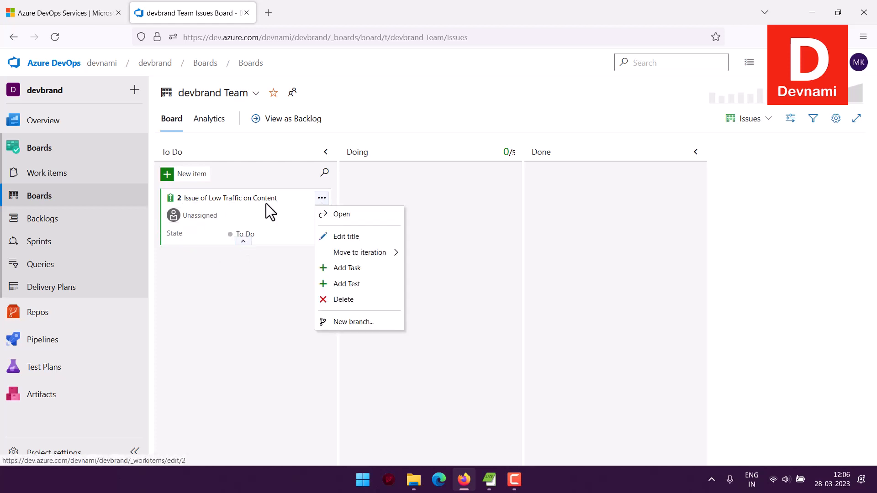
mouse_move(391, 256)
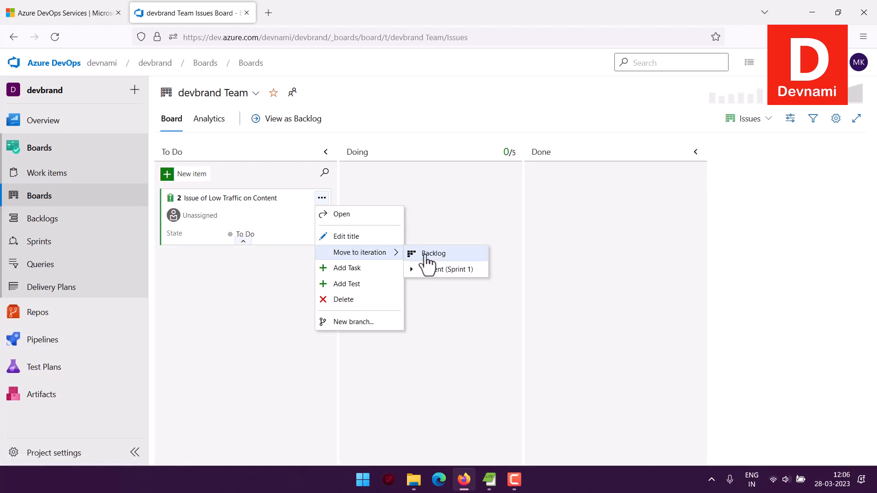
left_click(202, 285)
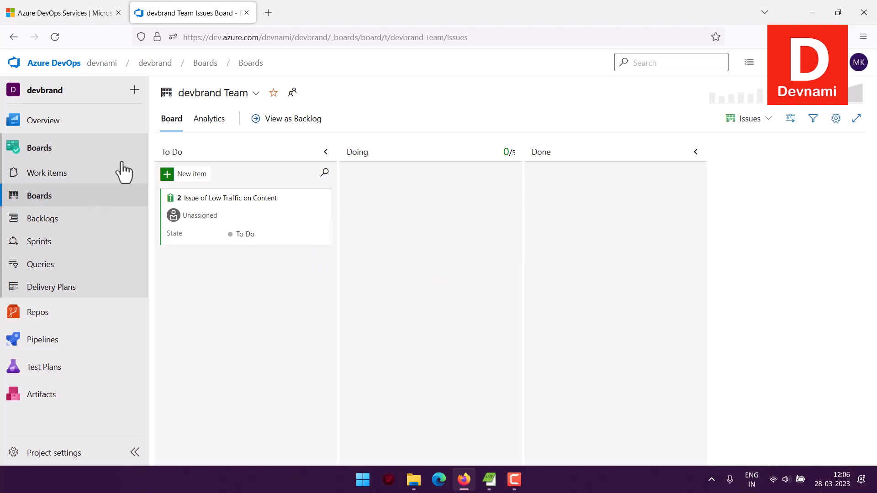
View the devbrand Team board's analytics reports and go to the directory of all boards
left_click(210, 121)
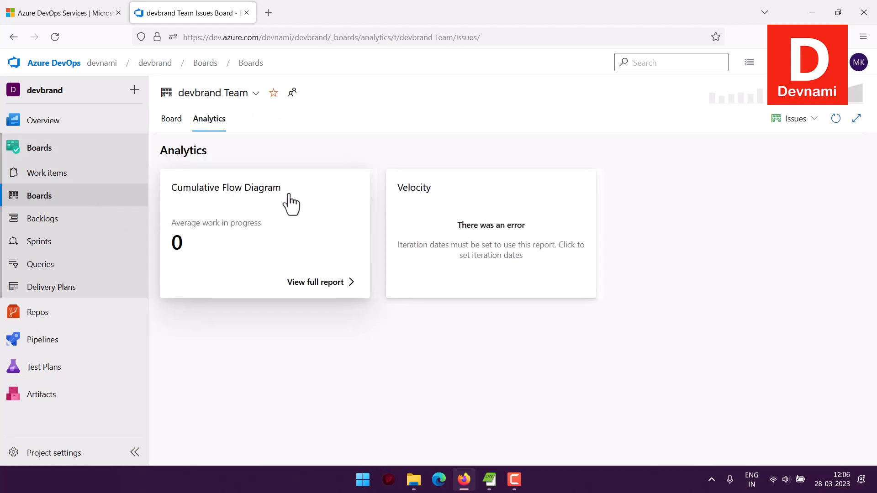
left_click_drag(170, 189, 285, 192)
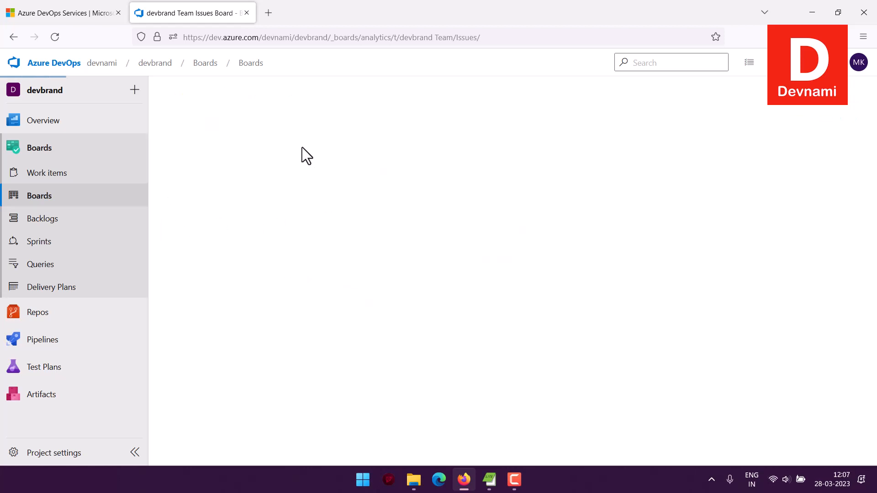
left_click(95, 200)
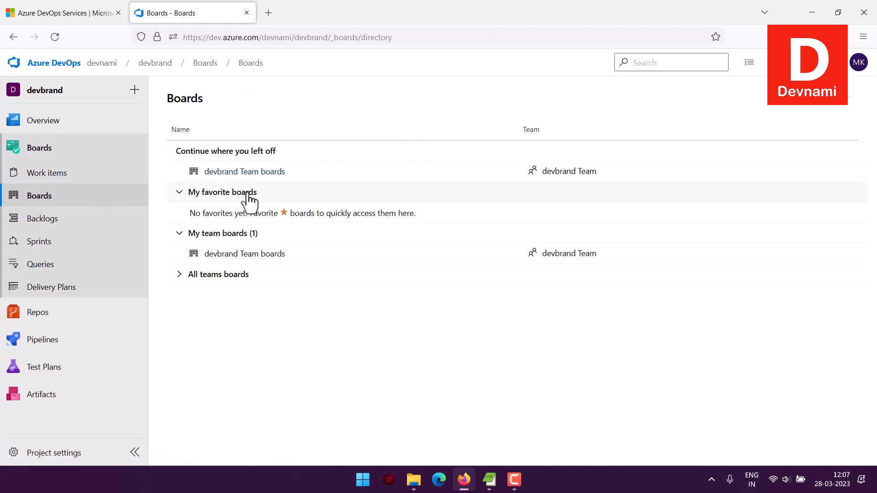
Open the devbrand Team board, dismiss the level picker tip, switch to the Epics level and view the board settings without changing them
left_click(246, 174)
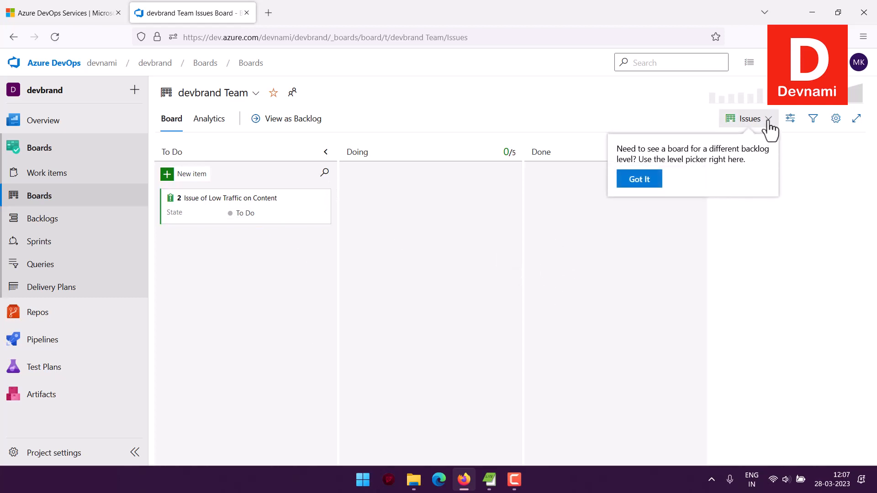
left_click(653, 173)
left_click(764, 122)
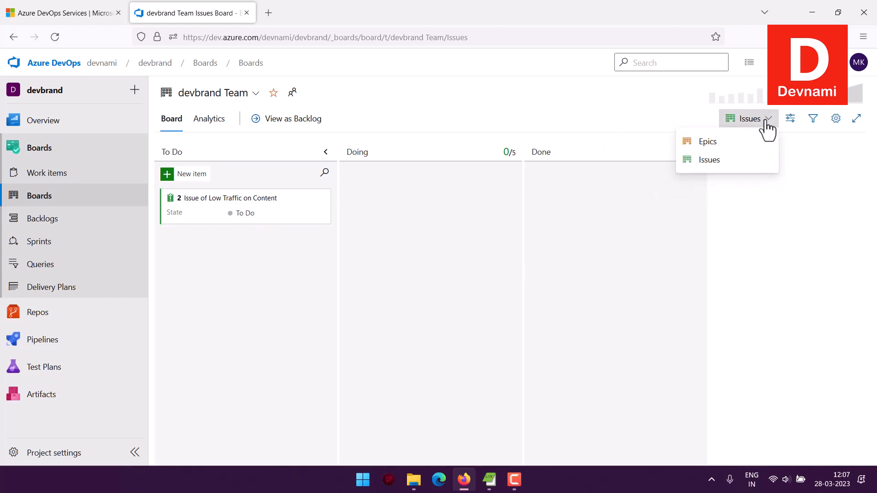
left_click(708, 142)
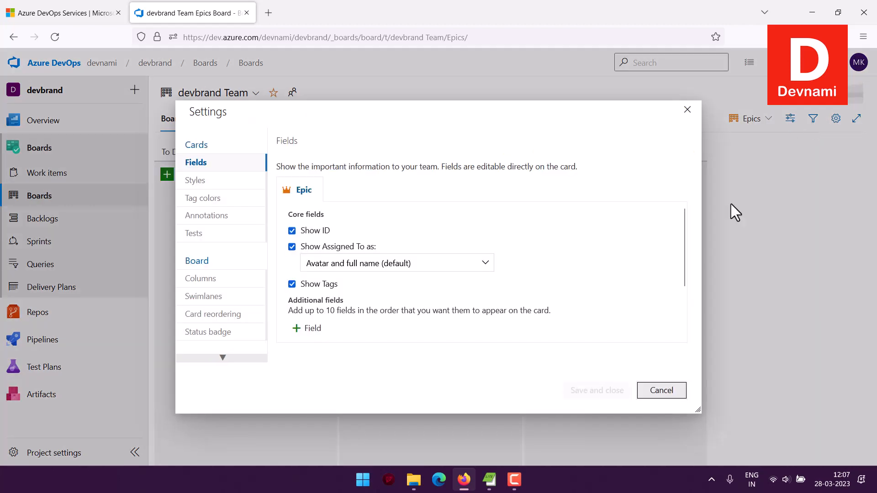
left_click(669, 395)
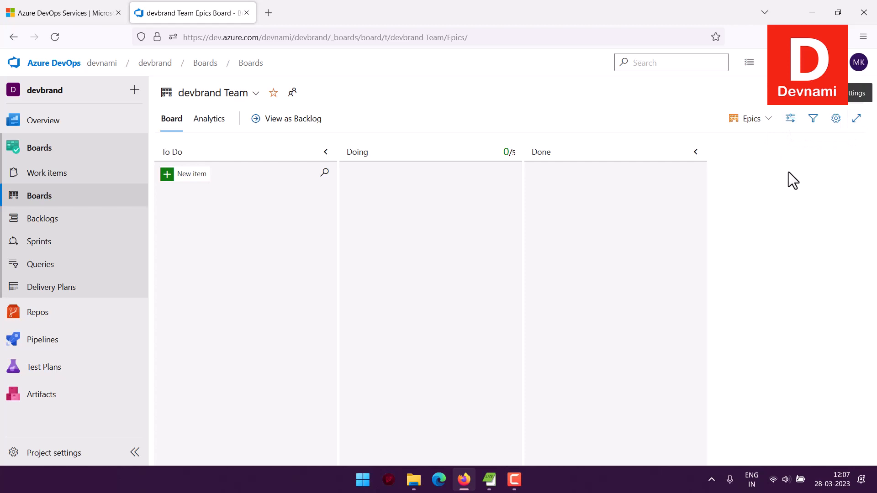
Open the devbrand Team backlog, view it as a board and return to the backlog
left_click(40, 220)
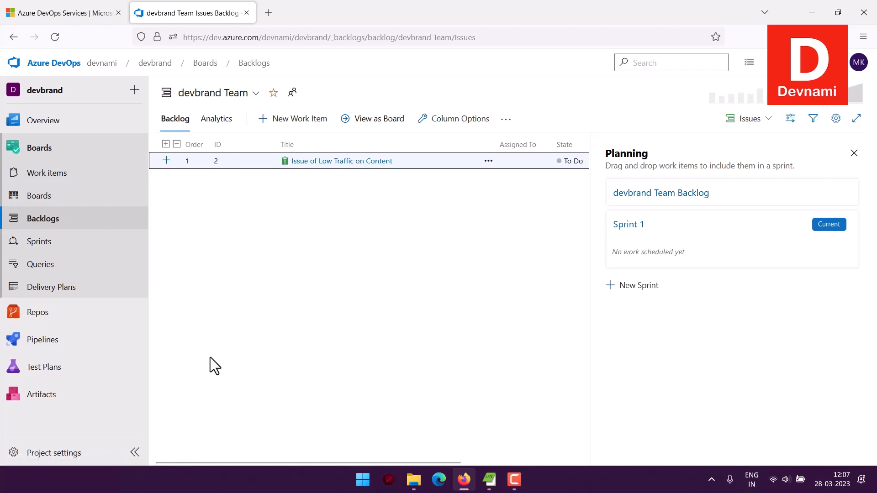
left_click(370, 119)
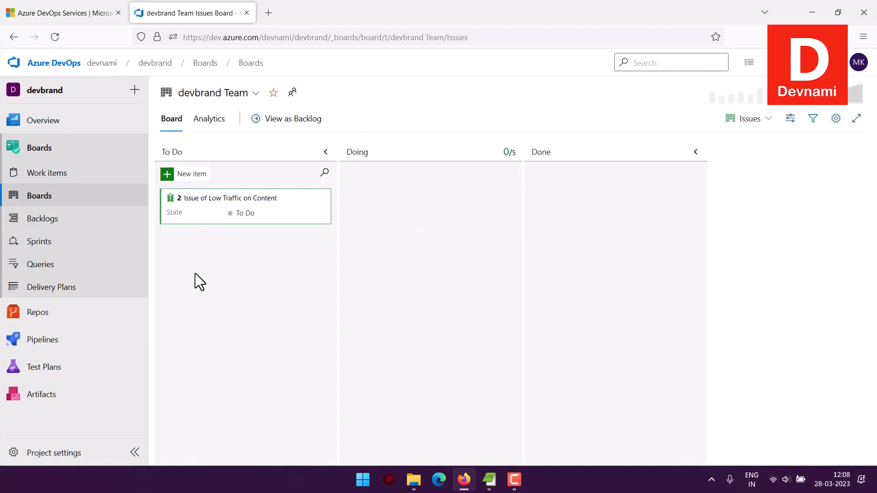
left_click(49, 221)
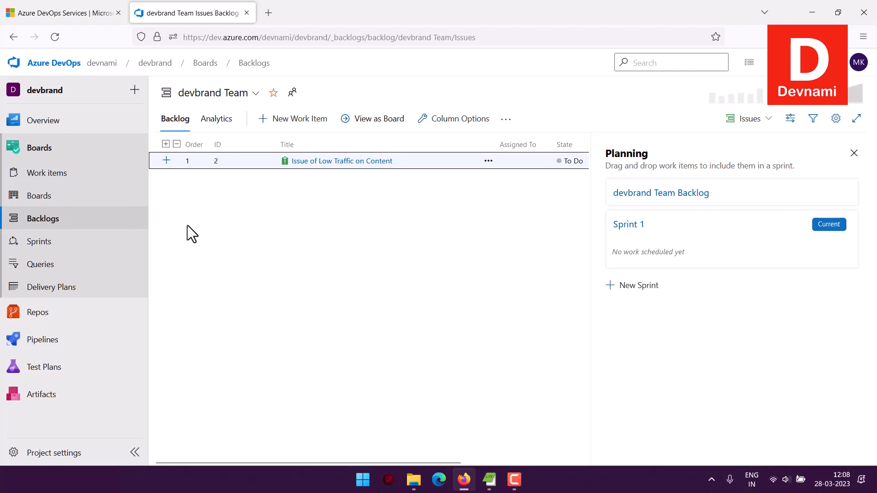
Open "Issue of Low Traffic on Content" from the backlog, examine its details and discussion area, and close it
left_click(358, 163)
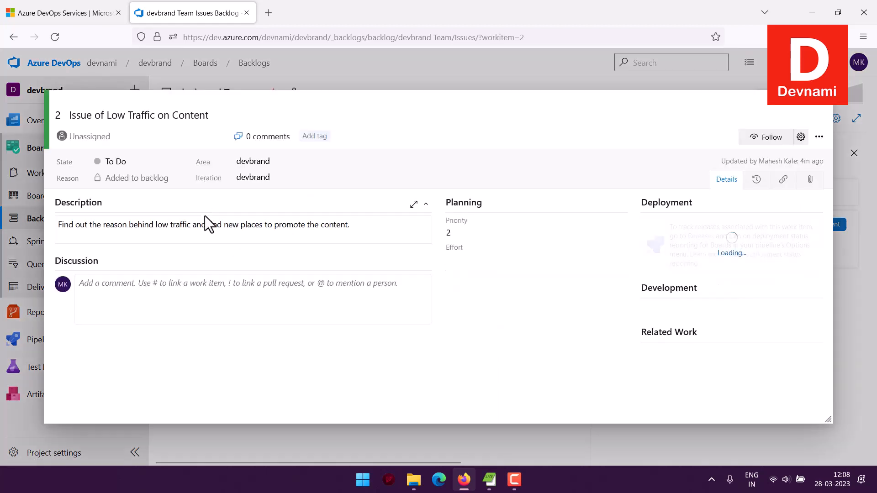
left_click(128, 287)
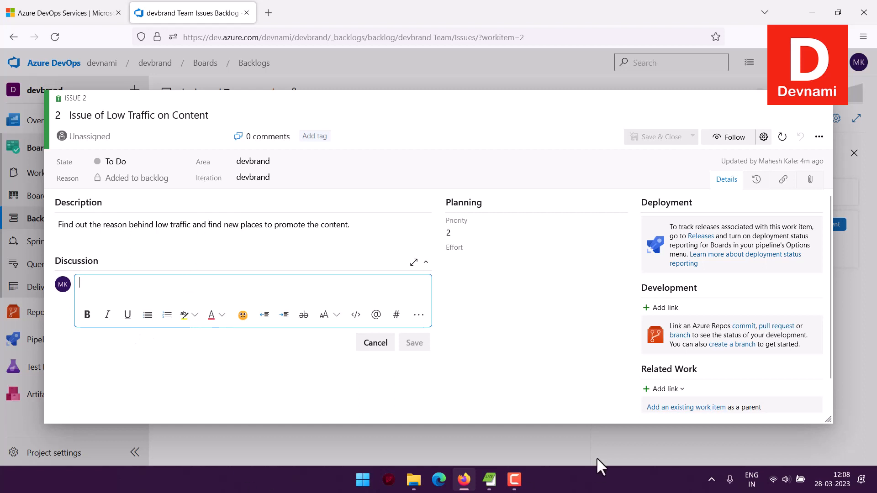
left_click(821, 104)
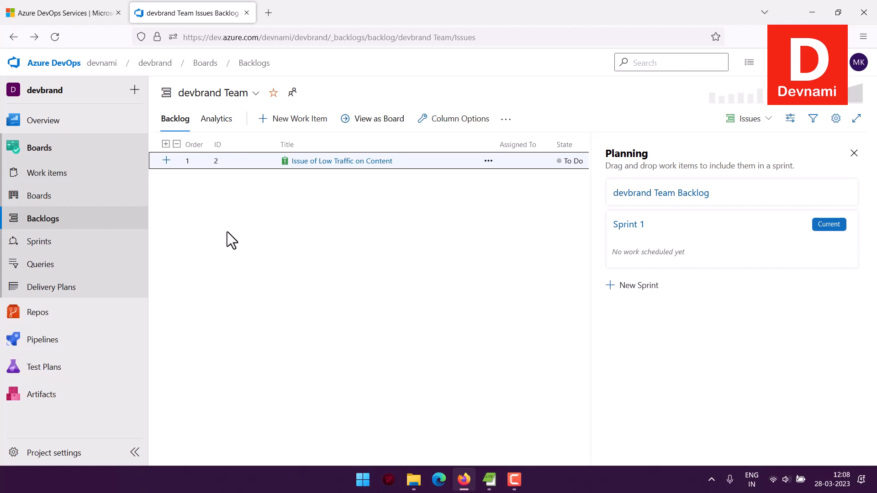
Examine where a new issue can be inserted in the backlog, without adding one
left_click(278, 120)
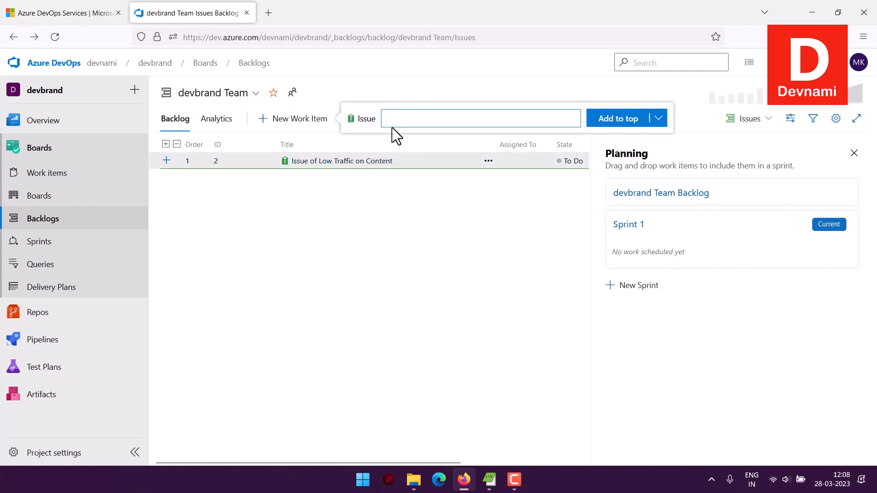
left_click(659, 120)
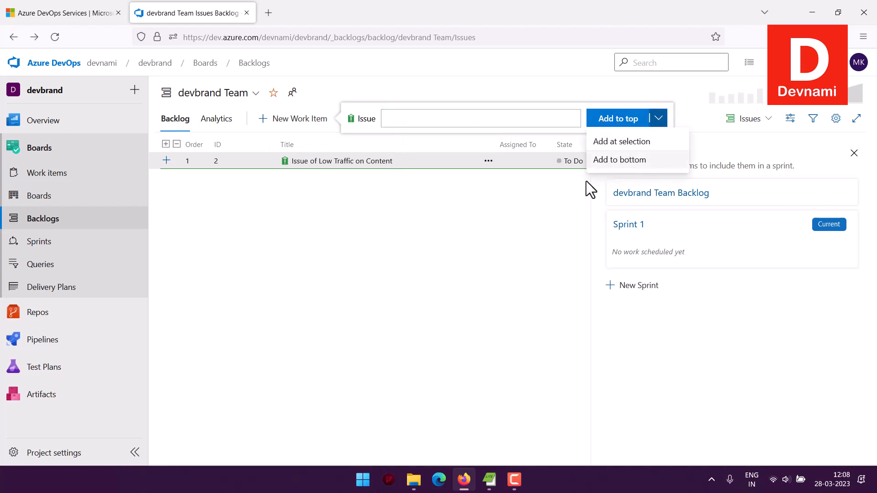
left_click(552, 204)
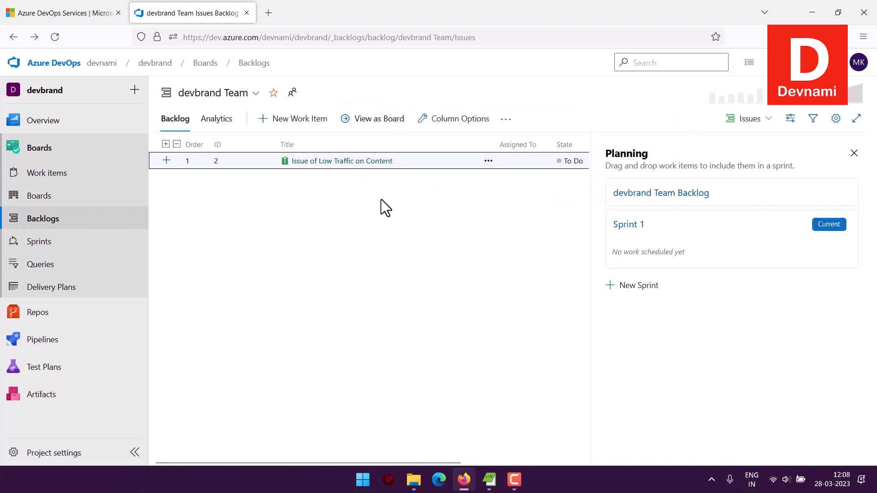
Examine the actions available for "Issue of Low Traffic on Content" in the backlog, including its assignment options
left_click(488, 161)
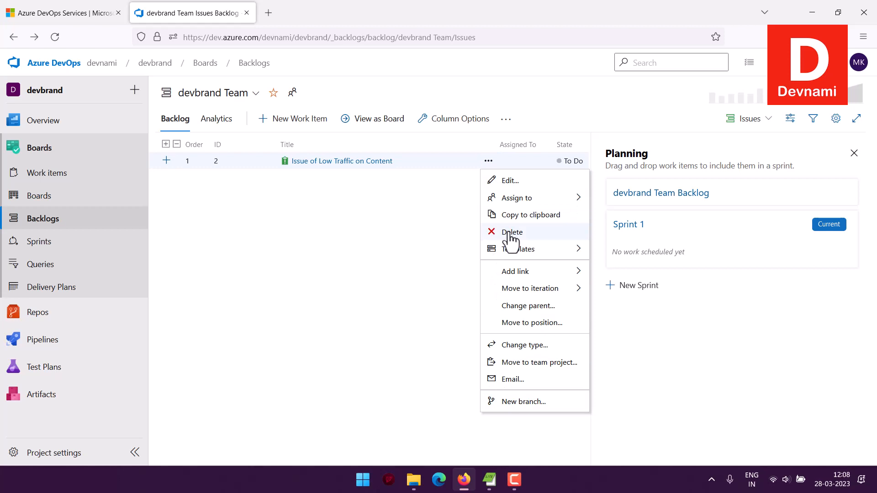
mouse_move(513, 253)
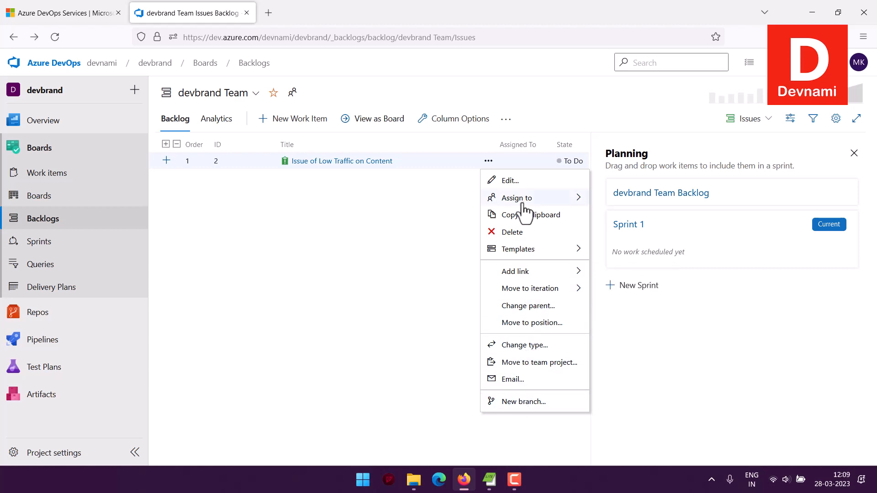
mouse_move(539, 202)
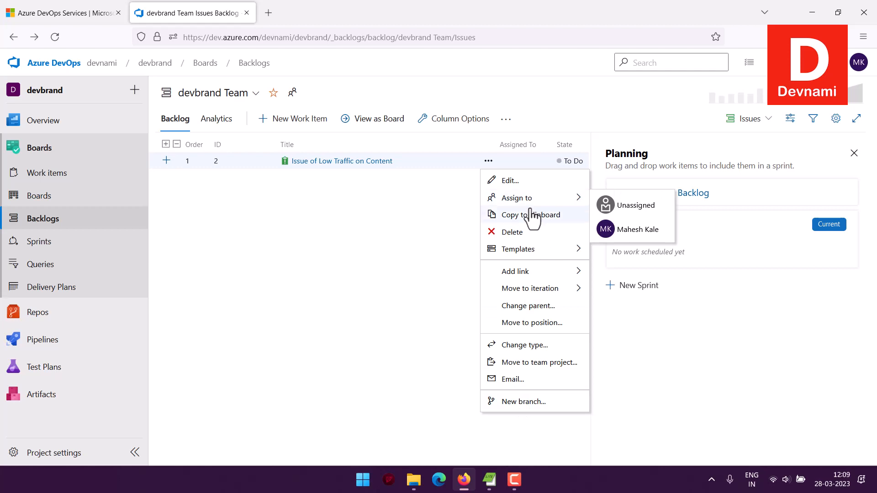
left_click(289, 222)
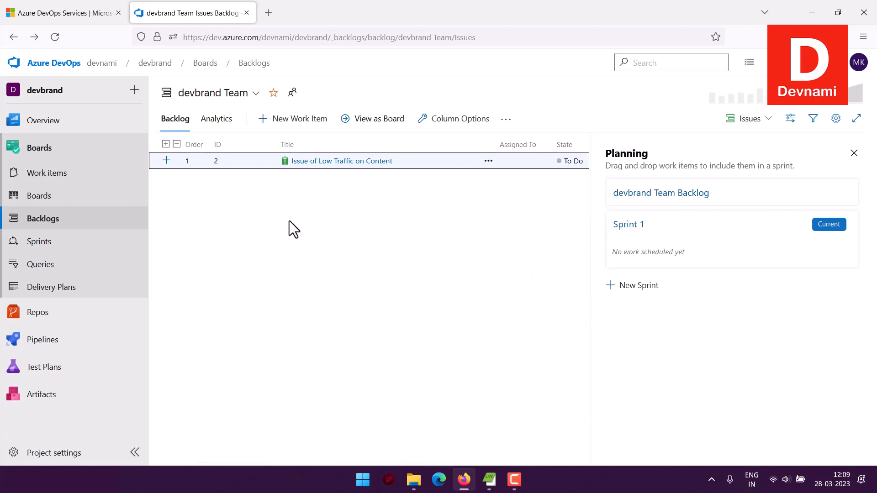
Review Sprint 1 of devbrand Team through its taskboard, backlog, capacity and analytics views
left_click(32, 246)
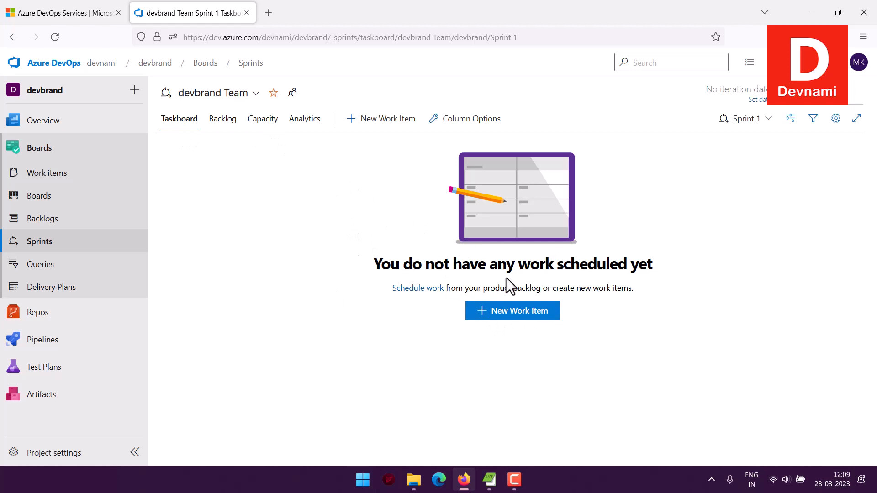
left_click(223, 119)
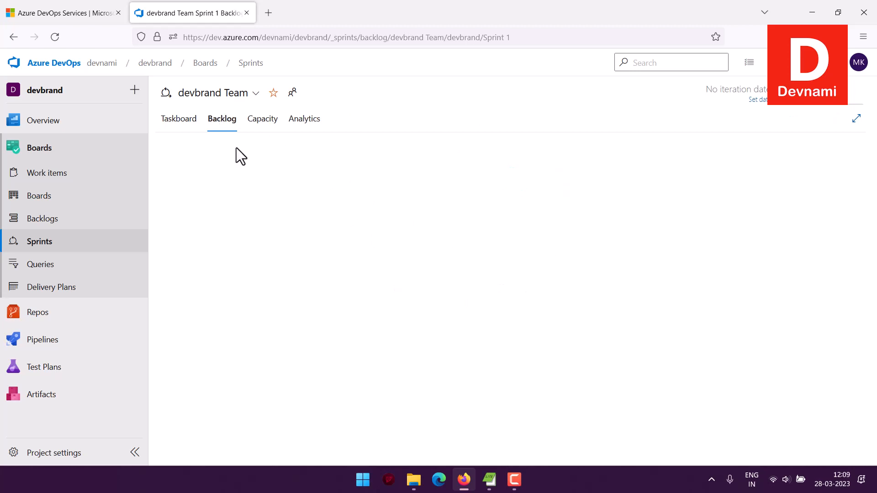
left_click(262, 119)
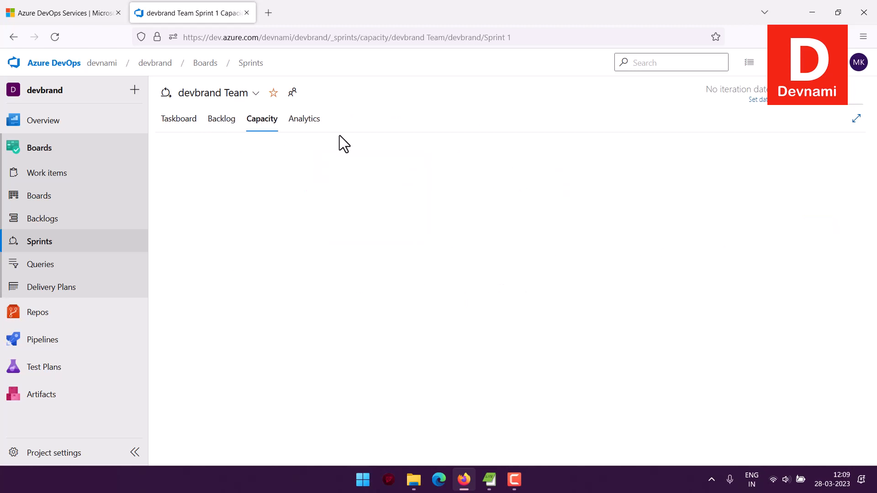
left_click(304, 122)
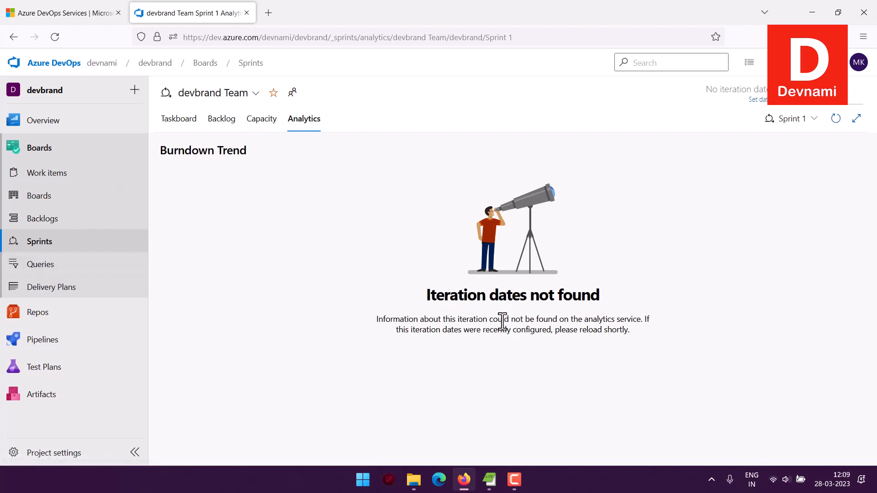
Go to the project's queries and start a new query to examine the query editor
left_click(63, 269)
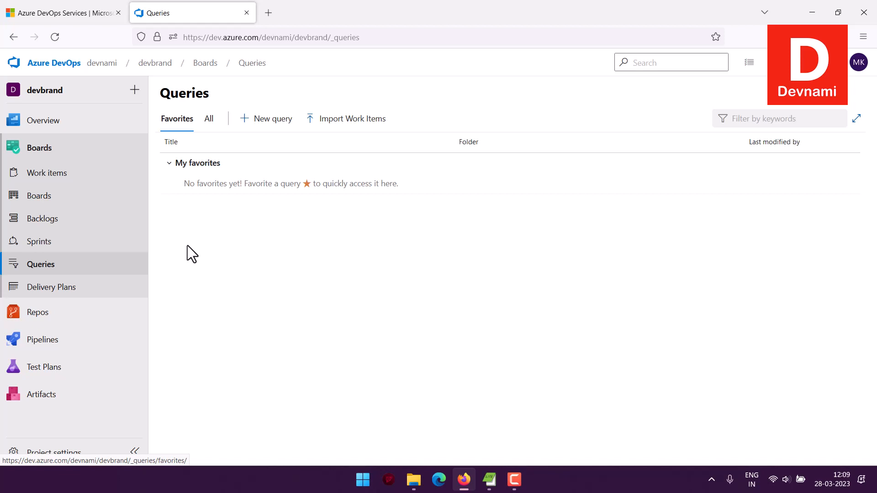
left_click(265, 121)
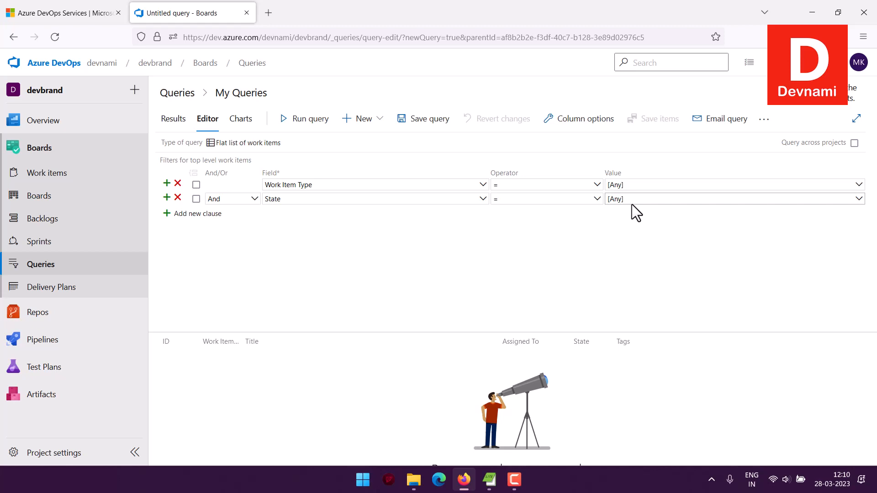
Start a new delivery plan named "Brand Building DevNami" with the description "plans to build the brand"
left_click(70, 287)
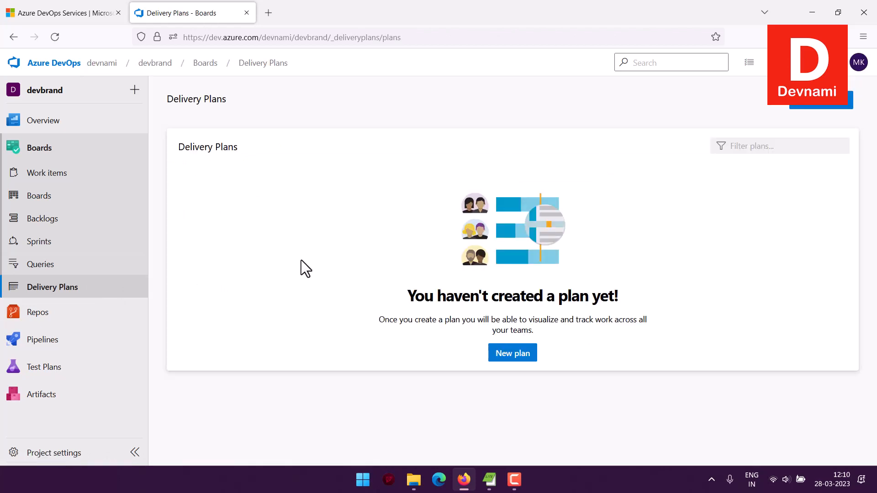
left_click(525, 354)
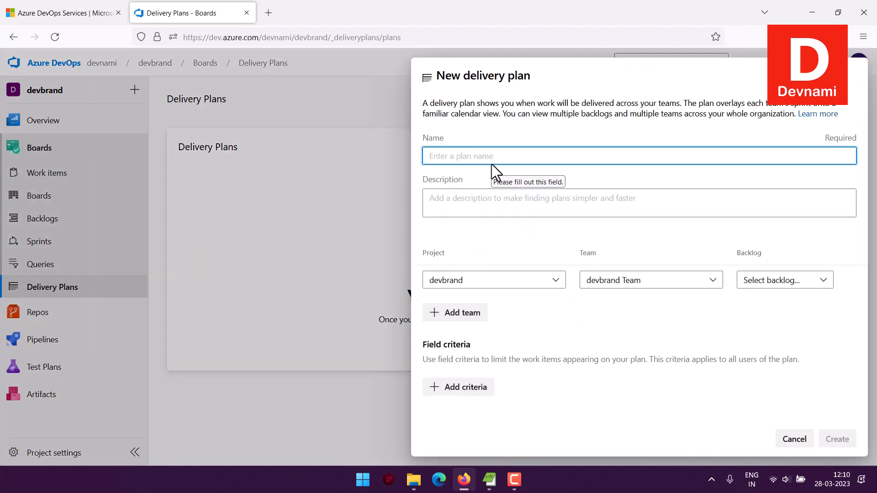
type("Brand Building DevNami")
left_click(511, 205)
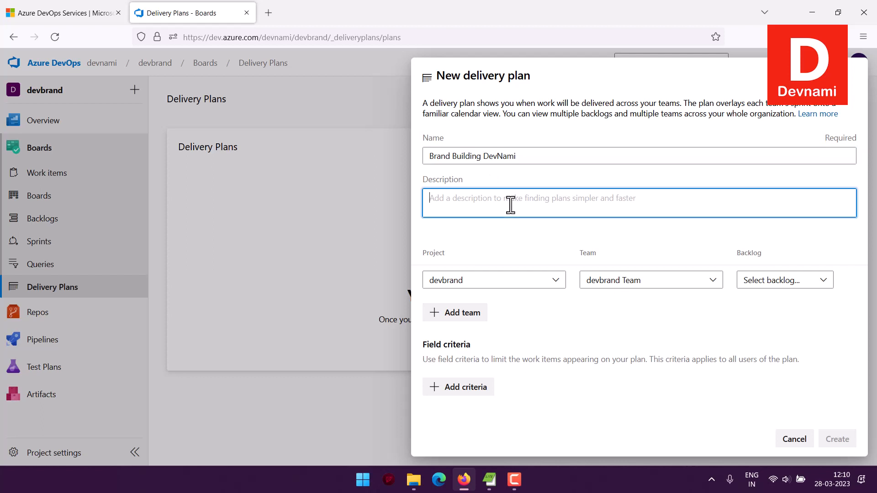
type("plans to")
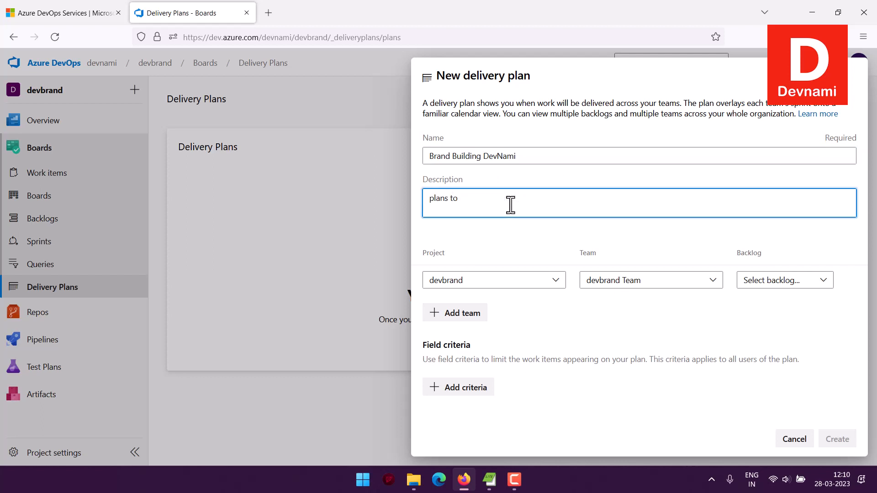
type(" build the bran")
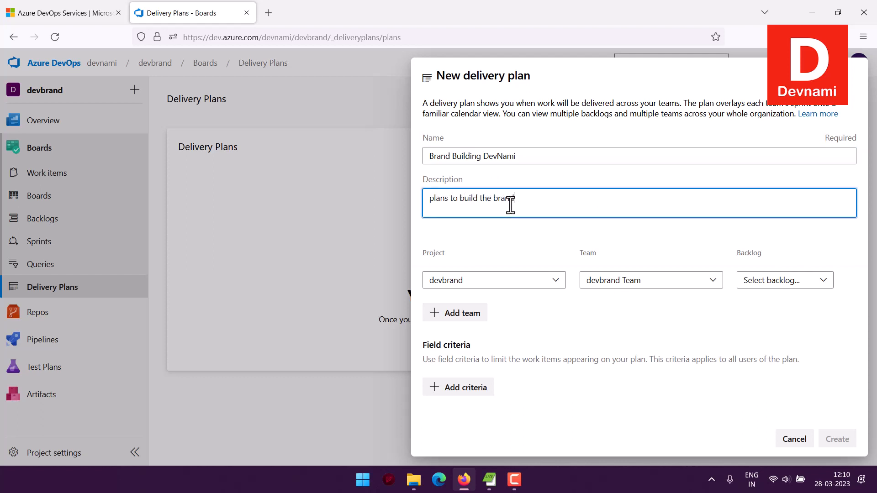
type("d")
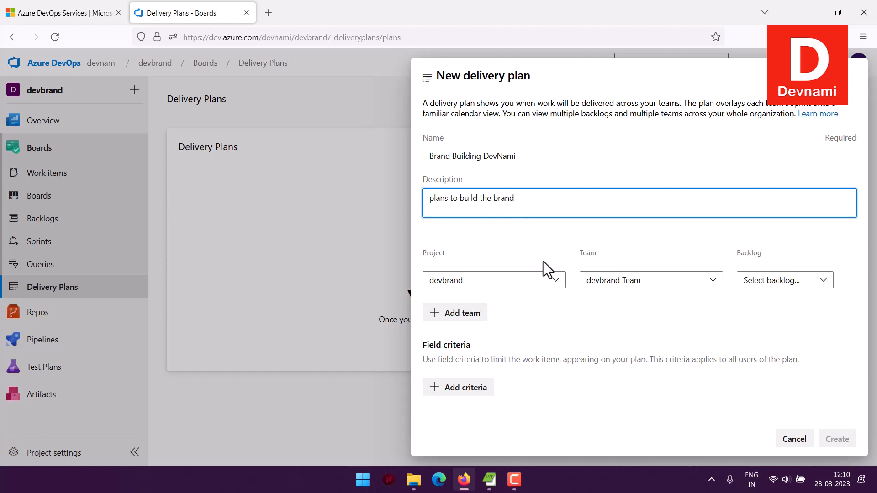
Check the plan's project and team choices, keeping devbrand and devbrand Team, and set its backlog to Issues
left_click(777, 283)
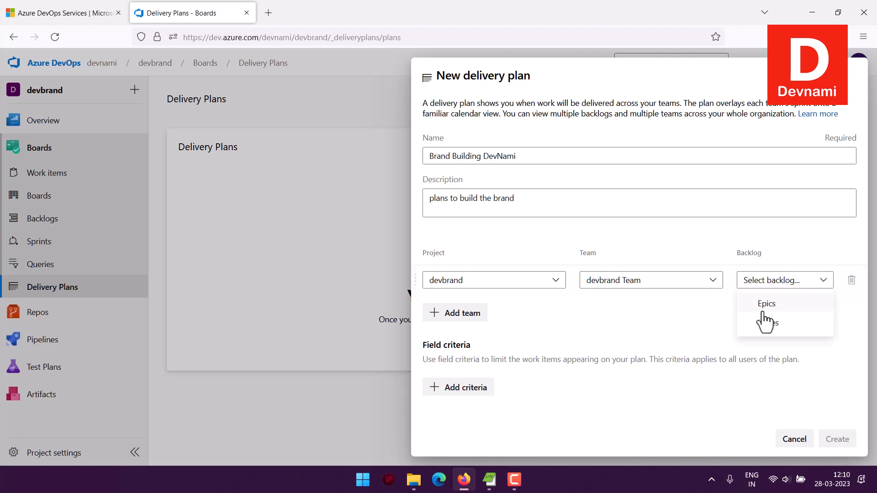
left_click(656, 299)
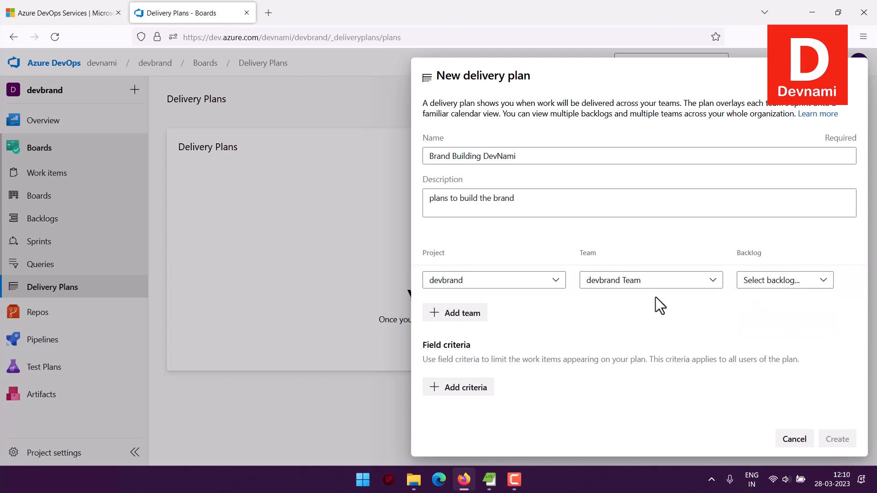
left_click(640, 288)
left_click(640, 292)
left_click(537, 288)
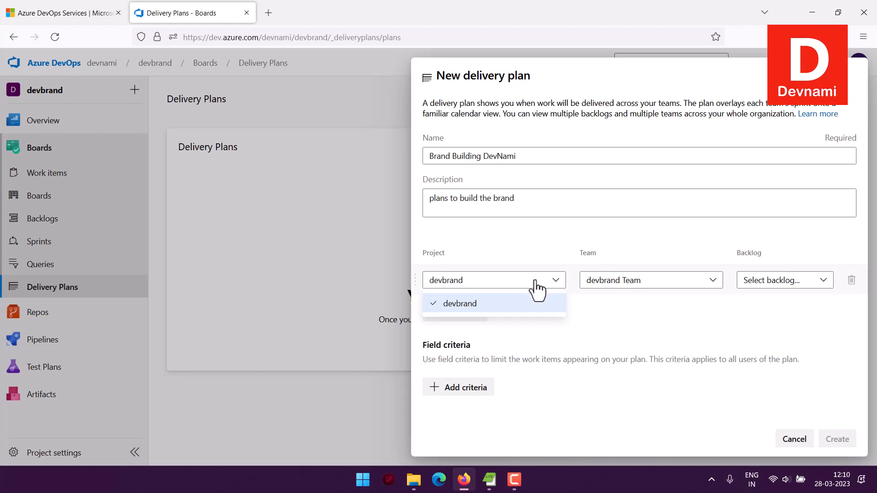
left_click(539, 299)
left_click(654, 284)
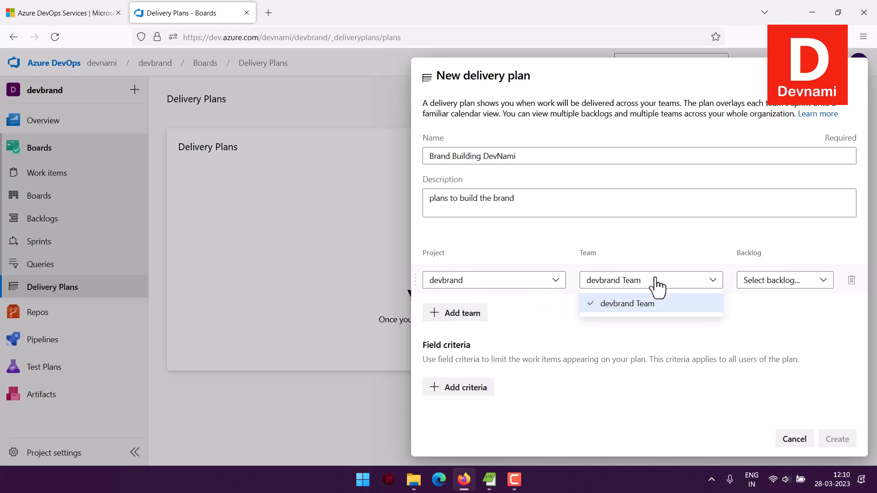
left_click(743, 311)
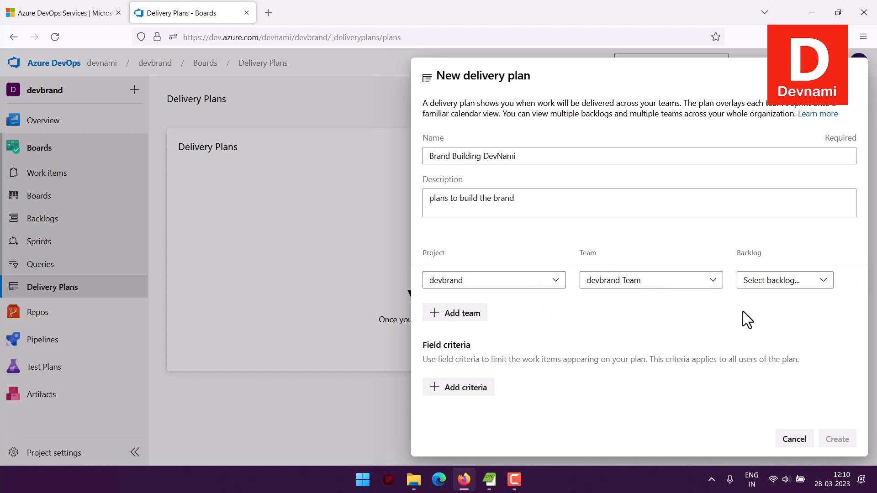
left_click(756, 284)
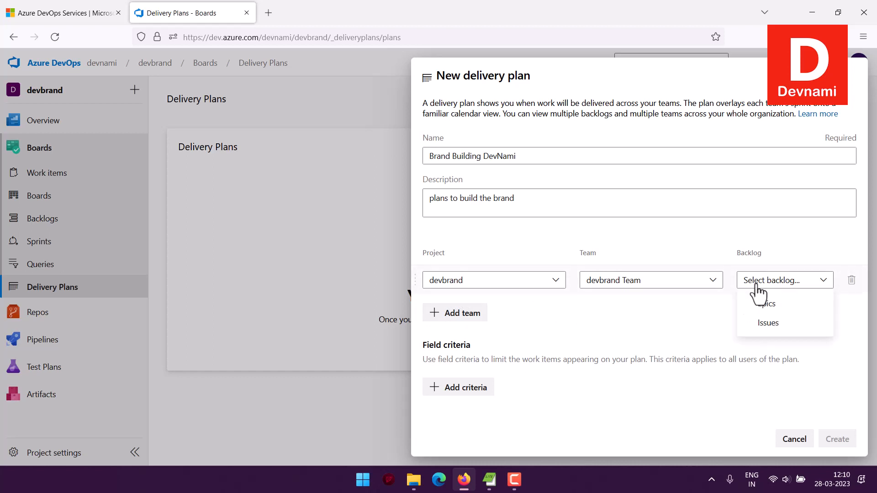
left_click(767, 326)
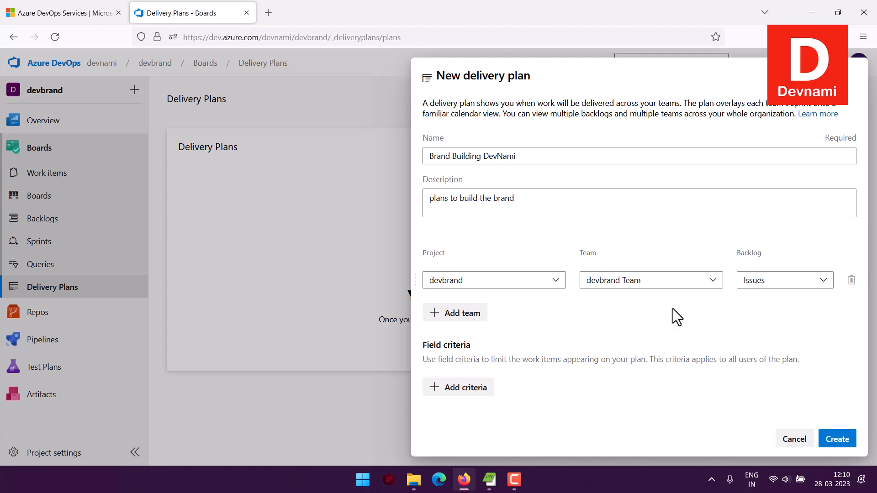
Create the delivery plan without adding any field criteria
left_click_drag(438, 345, 813, 357)
left_click(492, 350)
left_click(814, 357)
left_click(838, 439)
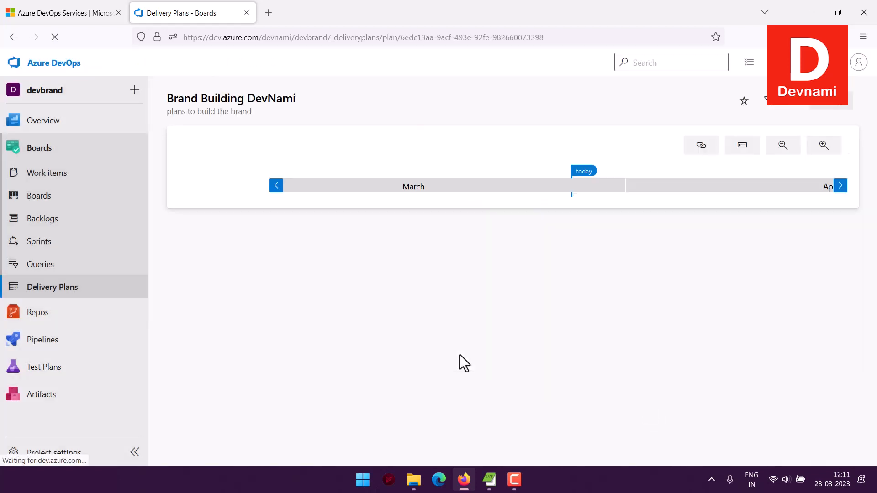